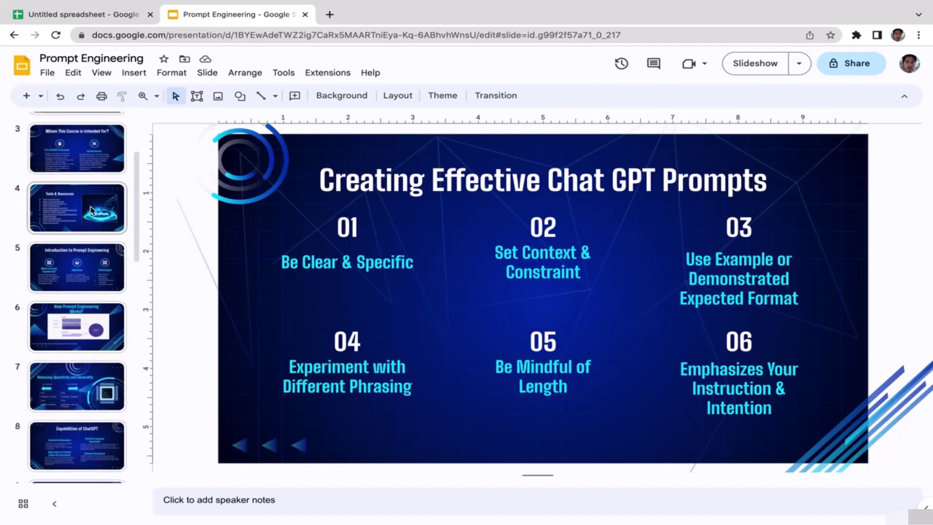
- Open the openai.com link from the Tools & Resources slide, sign up with an existing Google account, and close the platform page
left_click(383, 240)
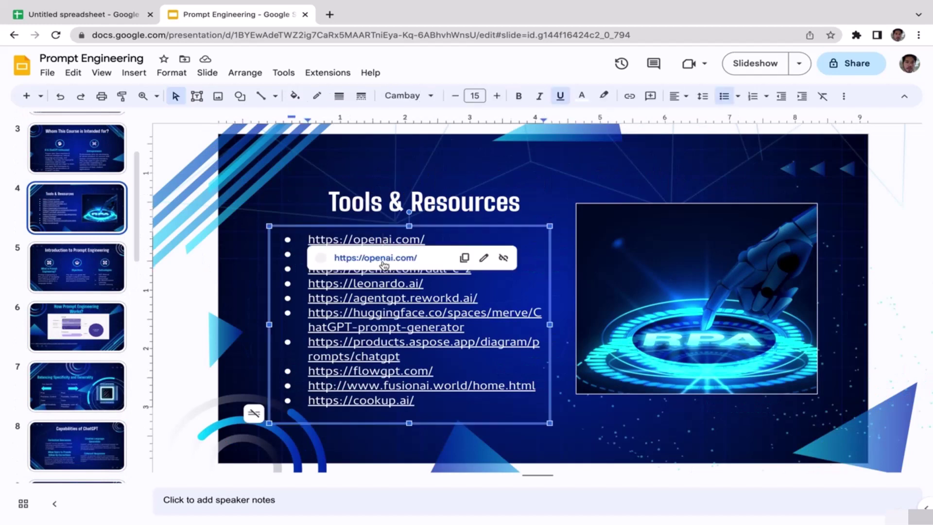
left_click(375, 257)
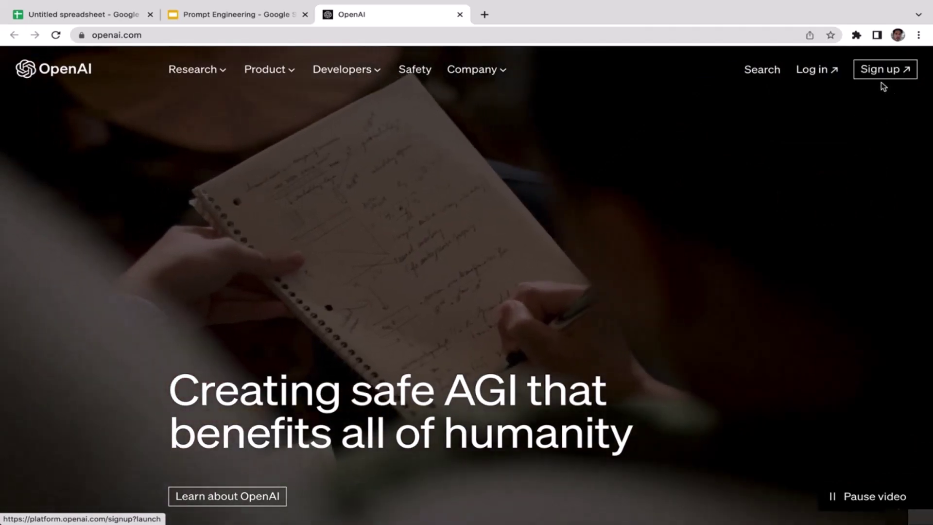
left_click(884, 75)
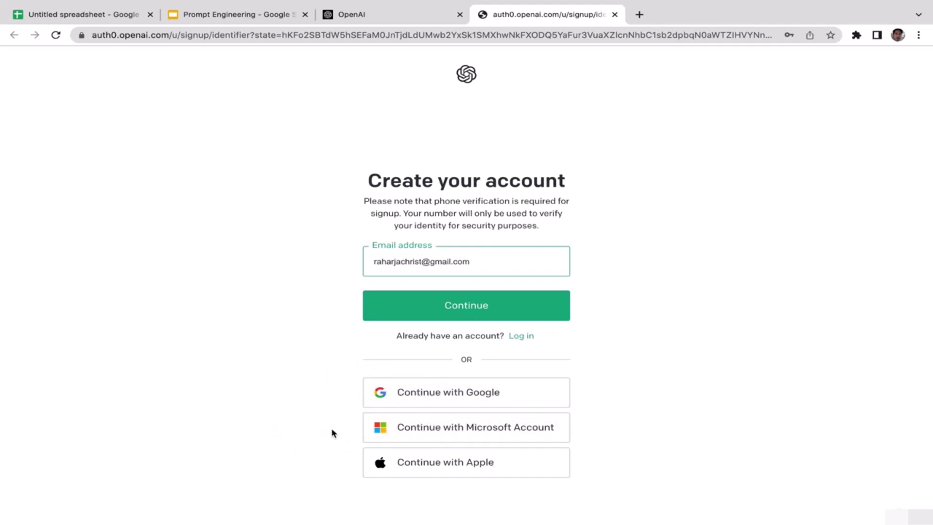
left_click(428, 401)
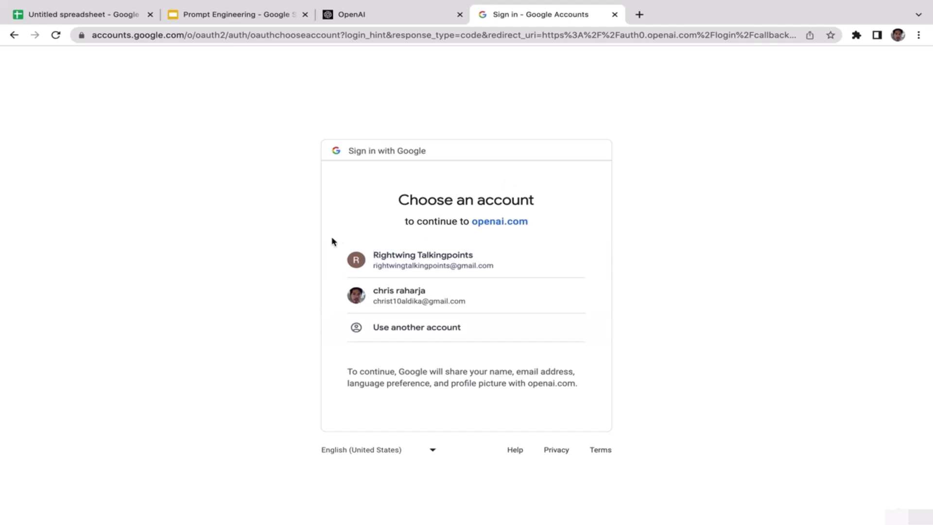
left_click(413, 256)
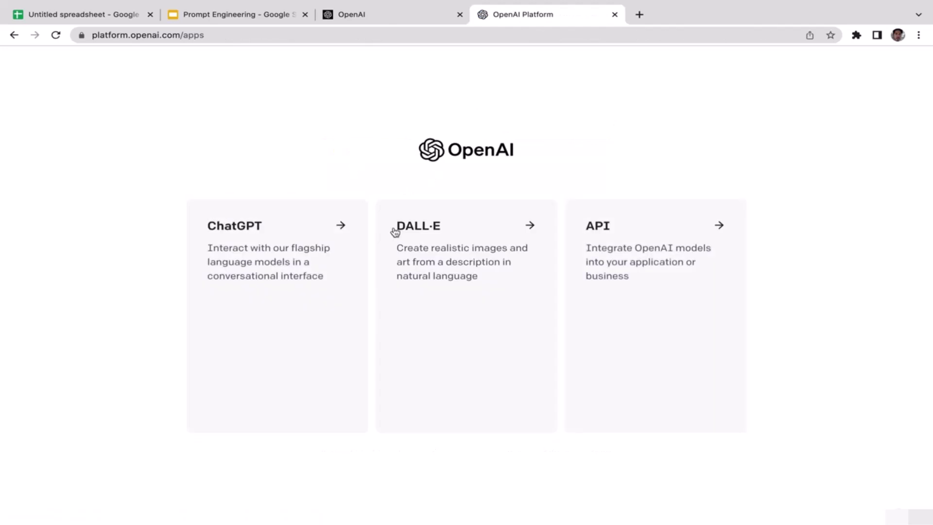
left_click(615, 15)
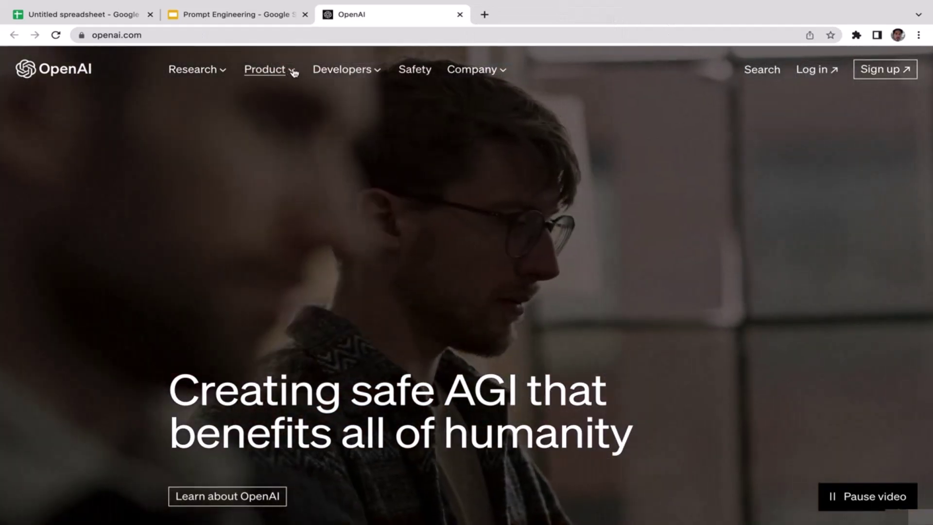
- Open the DALL·E 2 product page on the OpenAI site and launch DALL·E from it
left_click(293, 71)
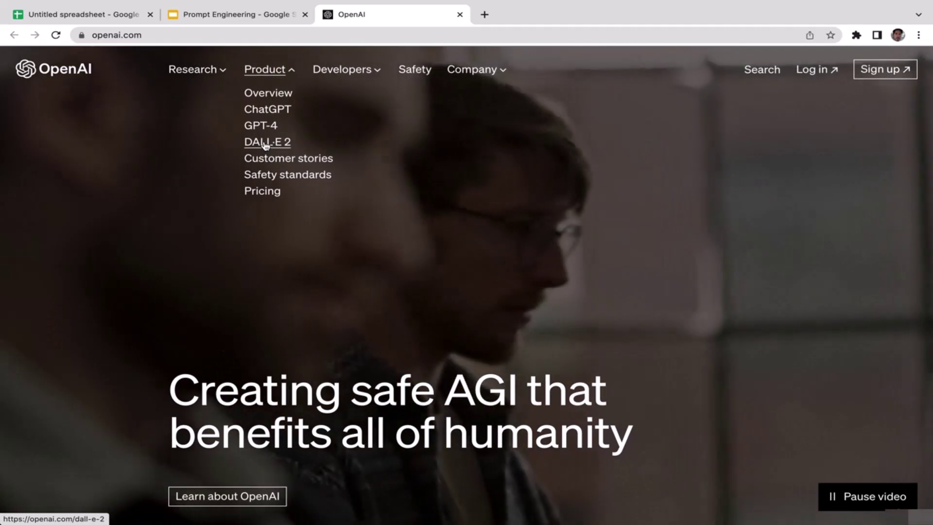
left_click(265, 144)
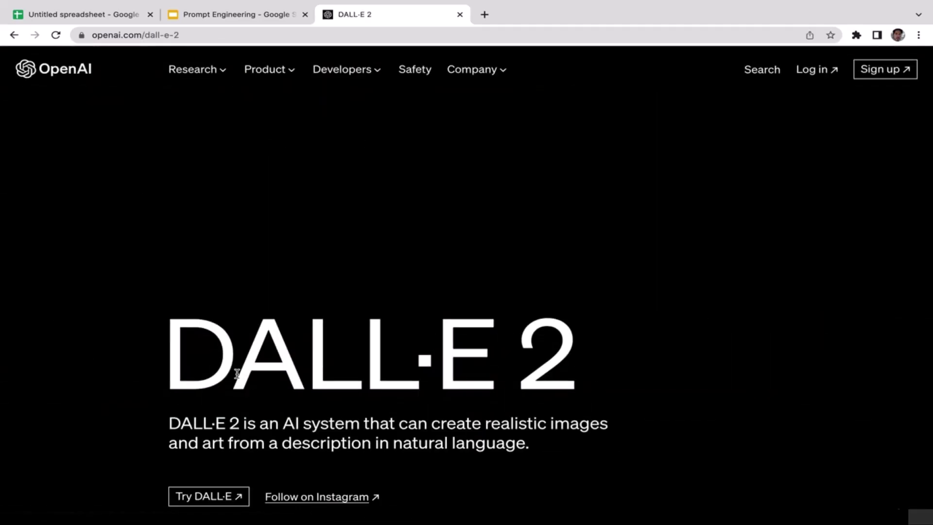
scroll(319, 275, "down", 2)
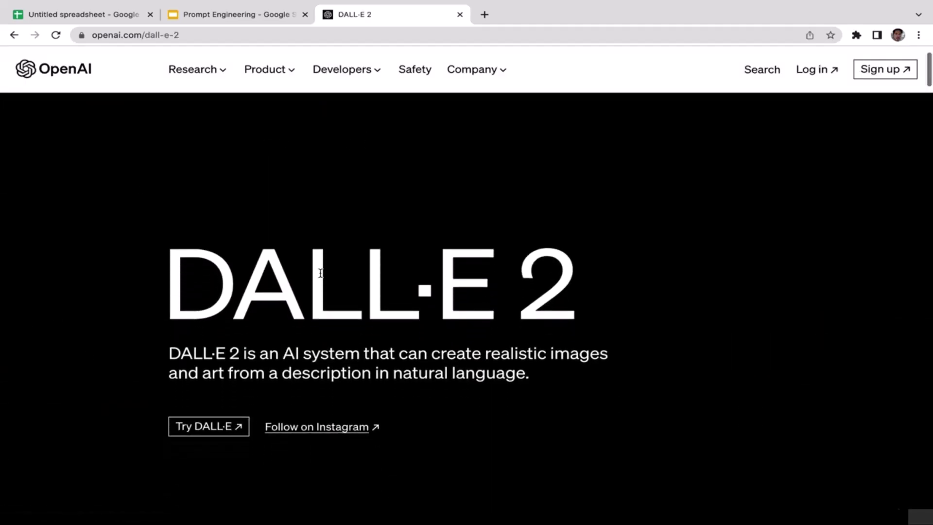
left_click(187, 431)
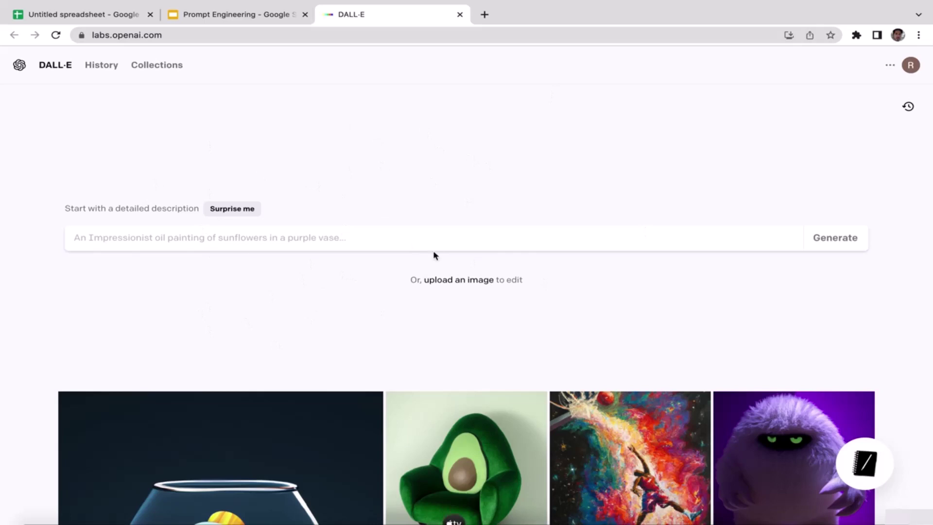
- Check the available image generation credits in the DALL·E account details
left_click(913, 68)
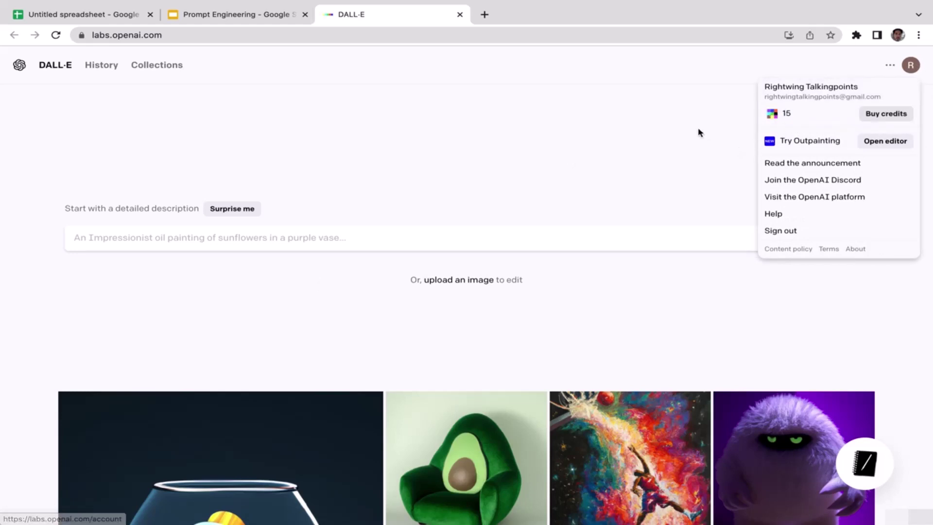
left_click(714, 119)
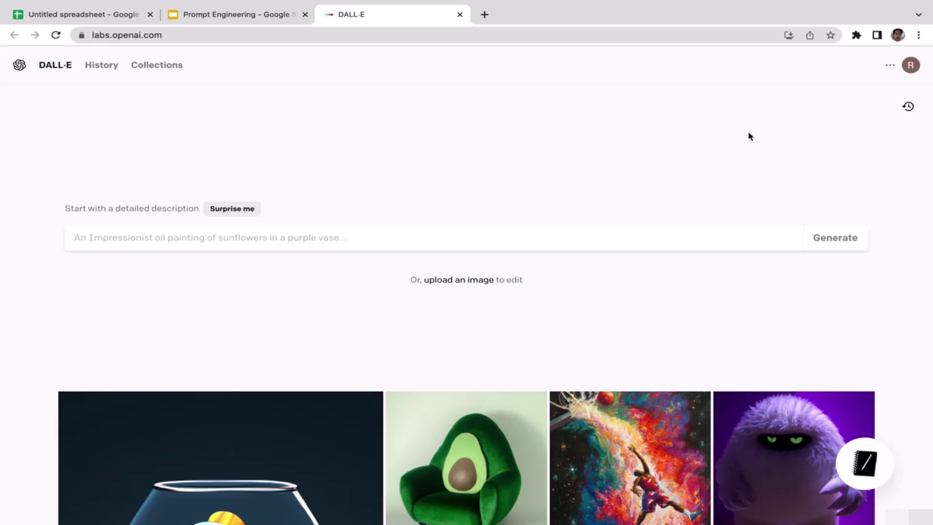
left_click(910, 65)
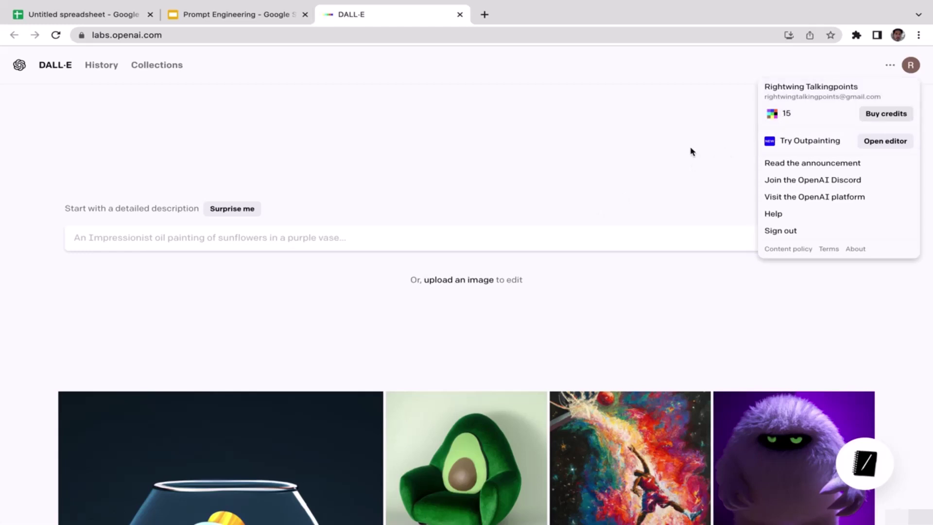
left_click(711, 142)
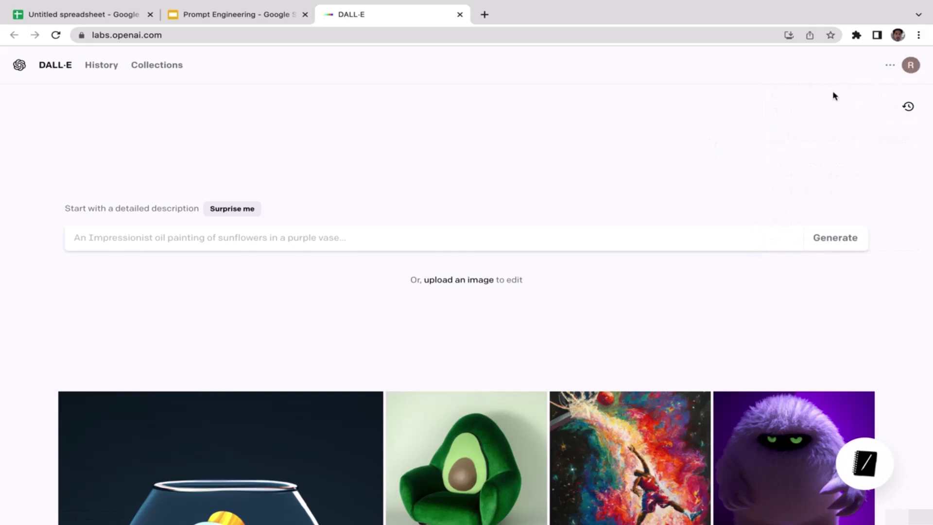
- Look through the DALL·E collections and the history of past generations, and return to the image generation page
left_click(156, 66)
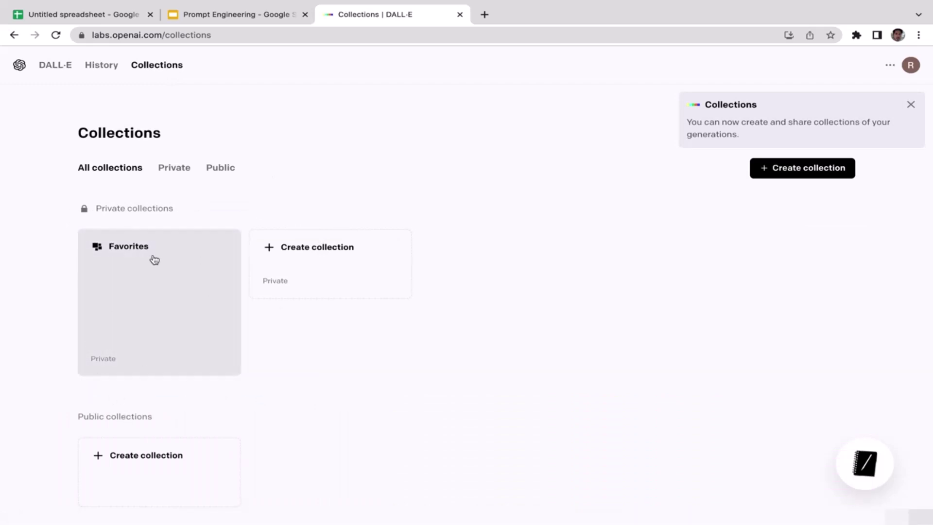
left_click(95, 72)
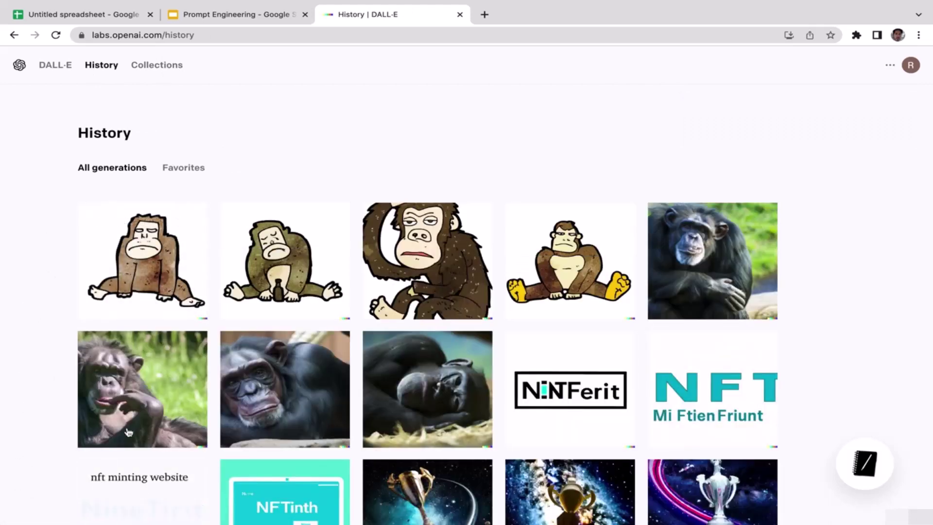
scroll(350, 160, "down", 2)
scroll(350, 159, "down", 2)
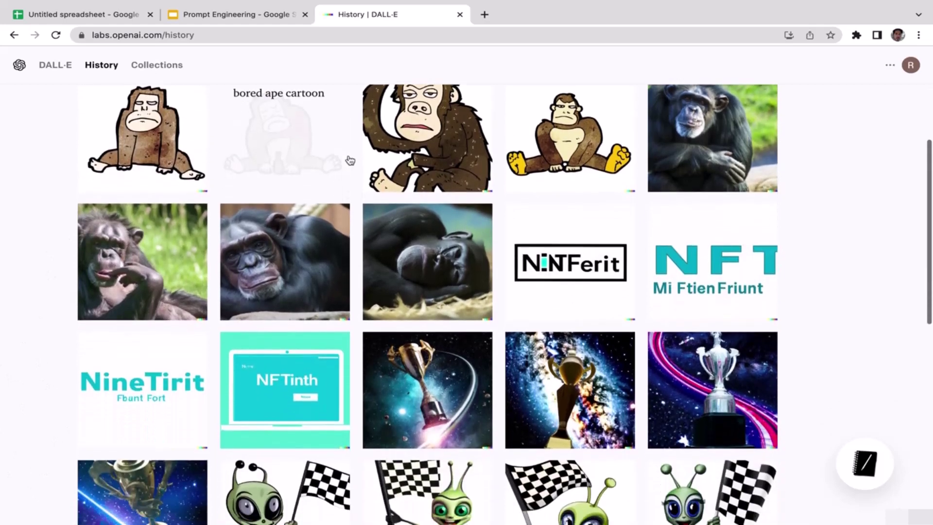
scroll(350, 159, "up", 4)
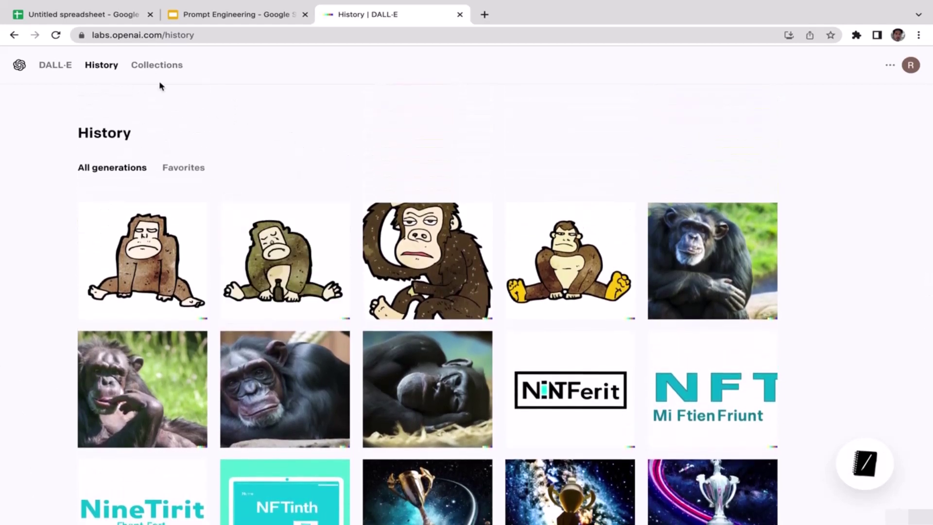
left_click(49, 66)
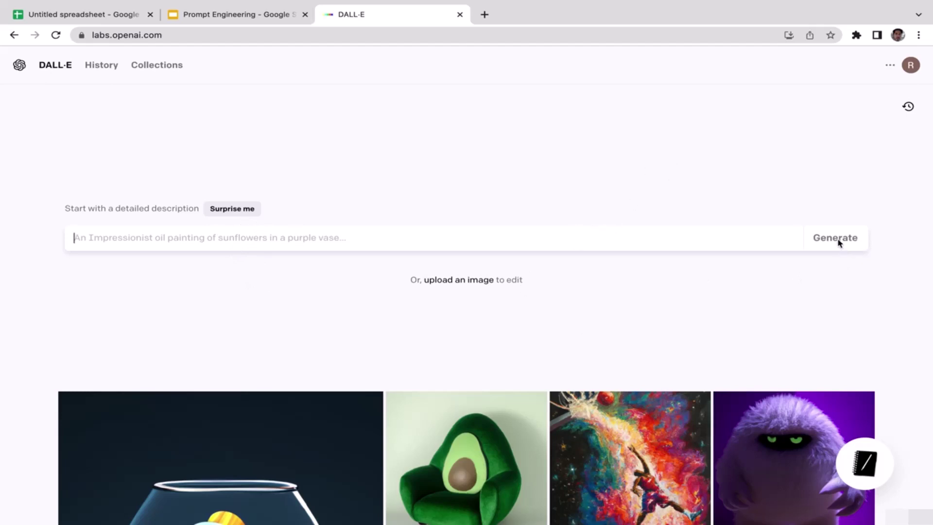
- Switch to the Prompt Engineering presentation and open the tipseason.com Dalle prompt generator link on slide 16
left_click(256, 19)
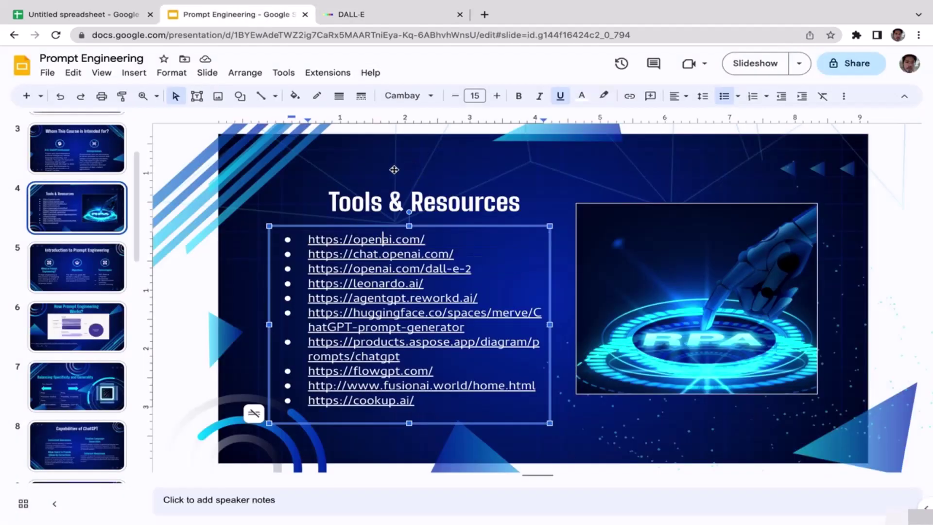
left_click(417, 180)
scroll(123, 450, "down", 10)
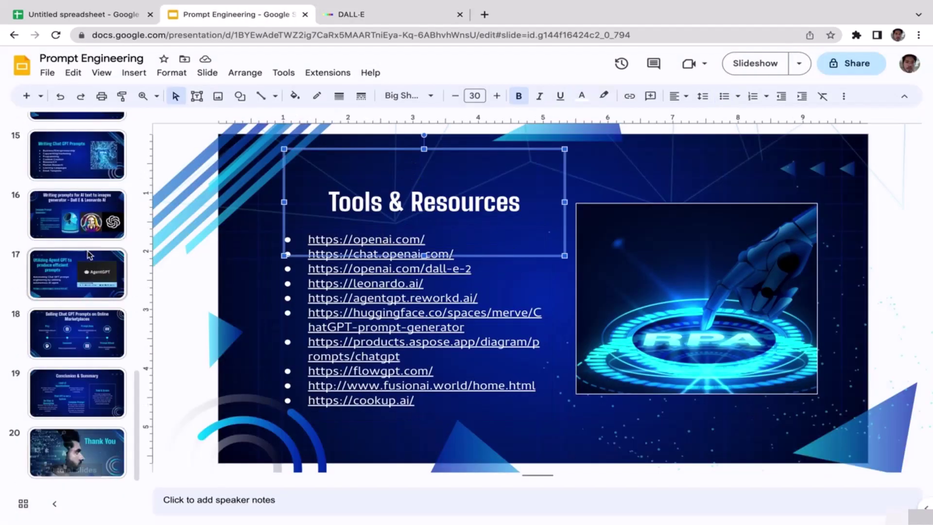
left_click(89, 232)
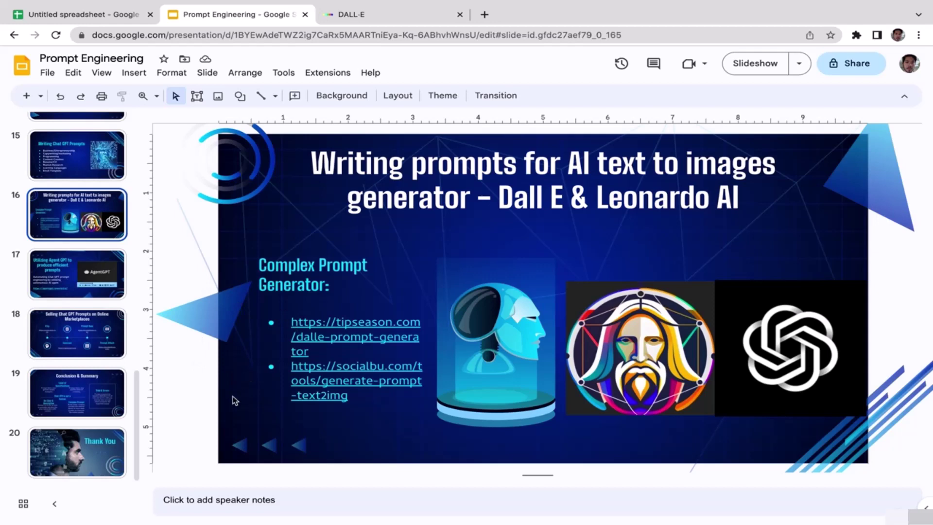
left_click(343, 338)
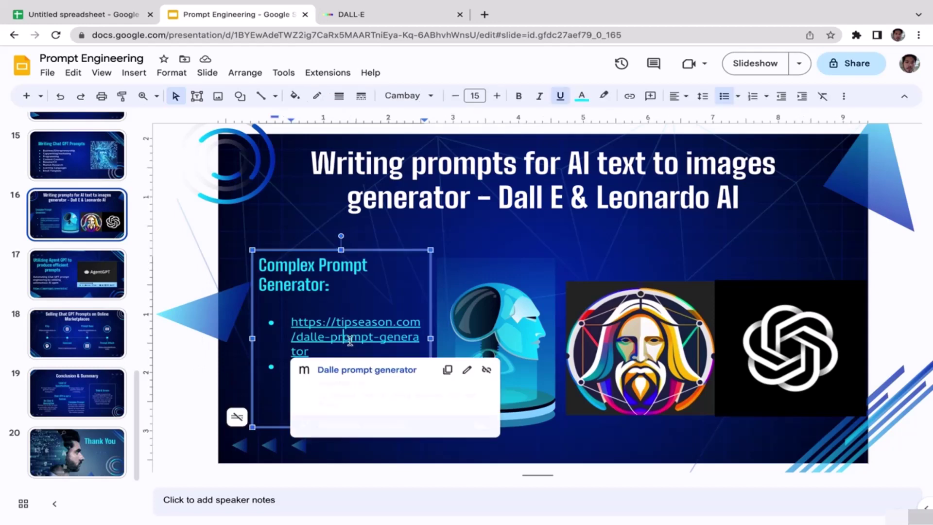
left_click(356, 373)
- Return to slide 16 of the presentation and open the socialbu.com text-to-image prompt generator link
left_click(279, 14)
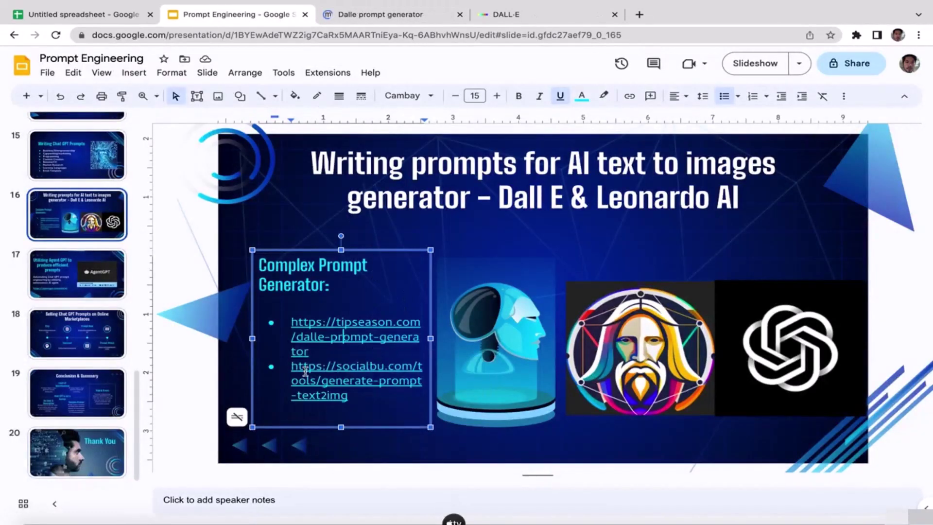
left_click(328, 370)
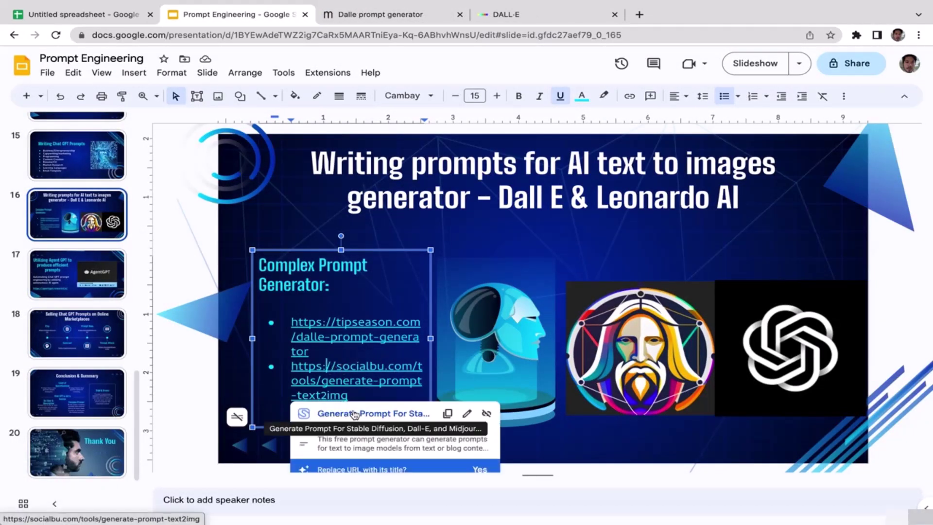
key("alt+Return")
- Examine the TipSeason Dalle prompt generator and the SocialBu prompt ideas page alongside the DALL·E generation page
left_click_drag(496, 14, 389, 12)
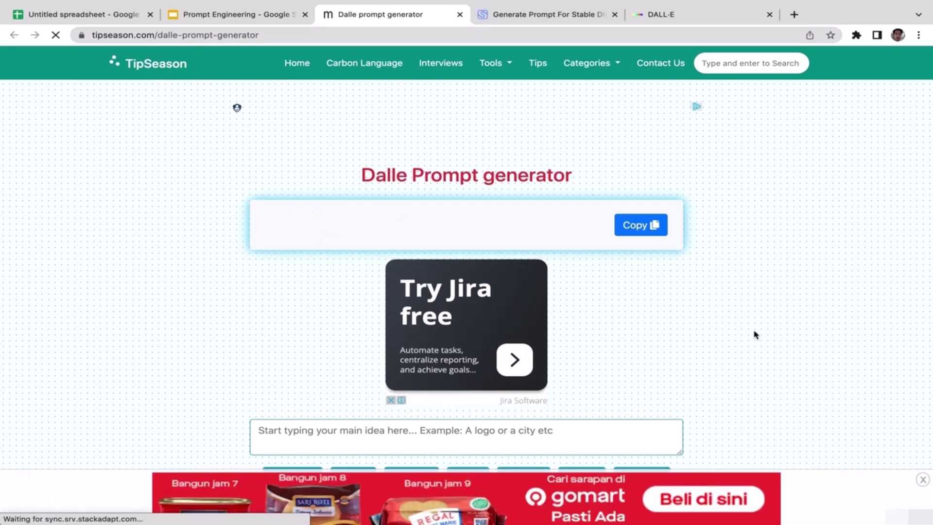
scroll(754, 333, "down", 3)
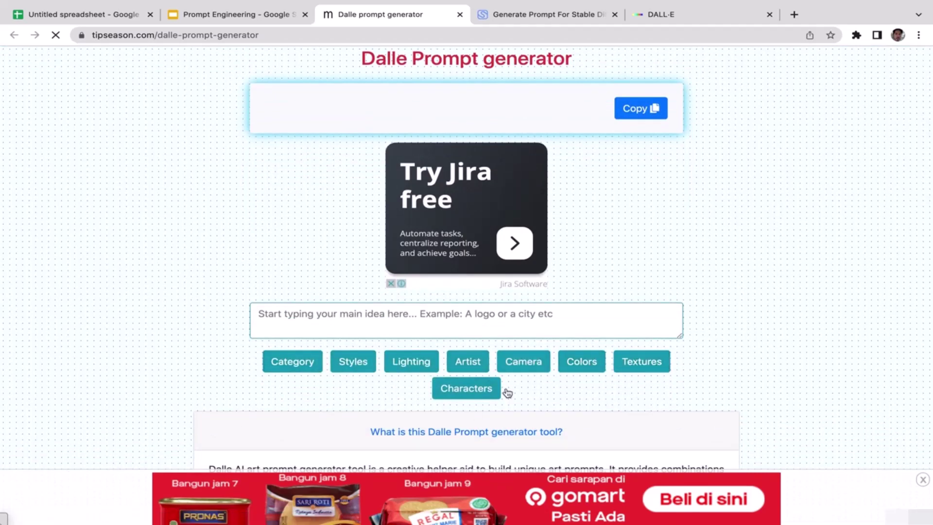
scroll(764, 235, "up", 3)
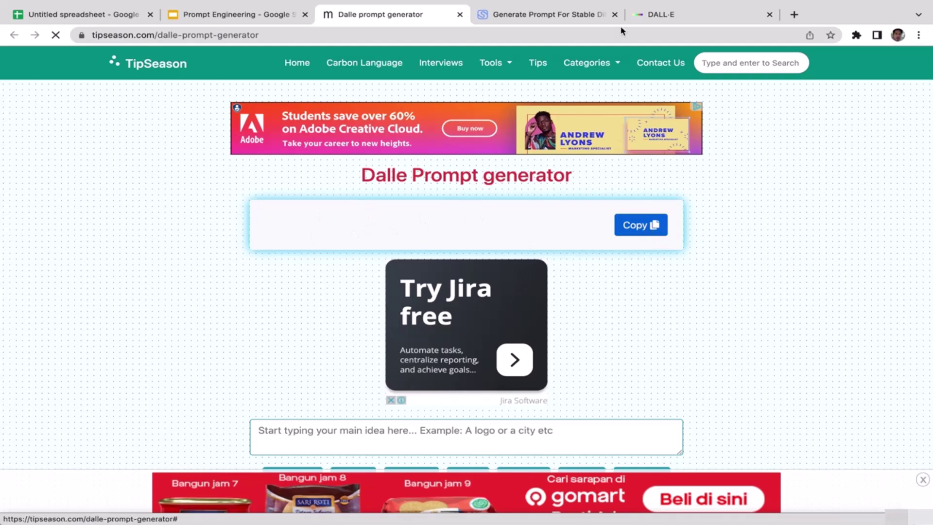
left_click(685, 14)
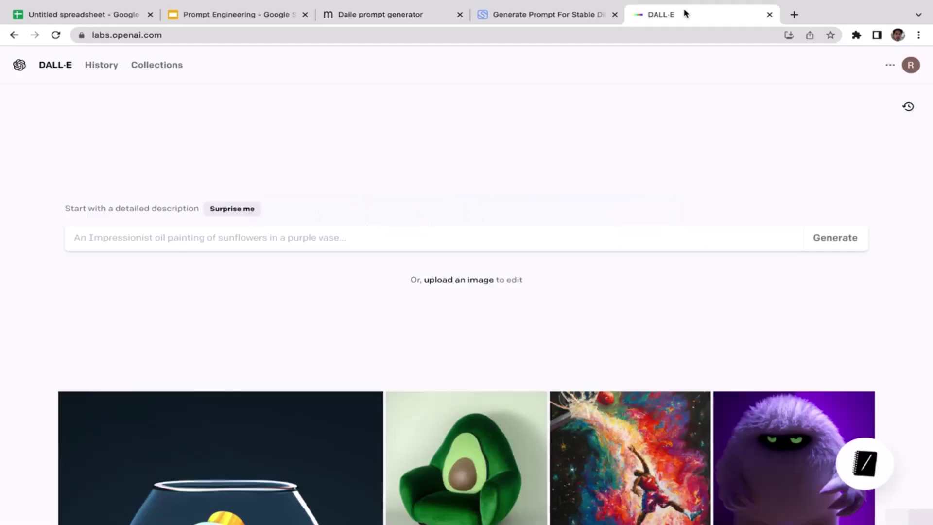
left_click(419, 15)
left_click(532, 14)
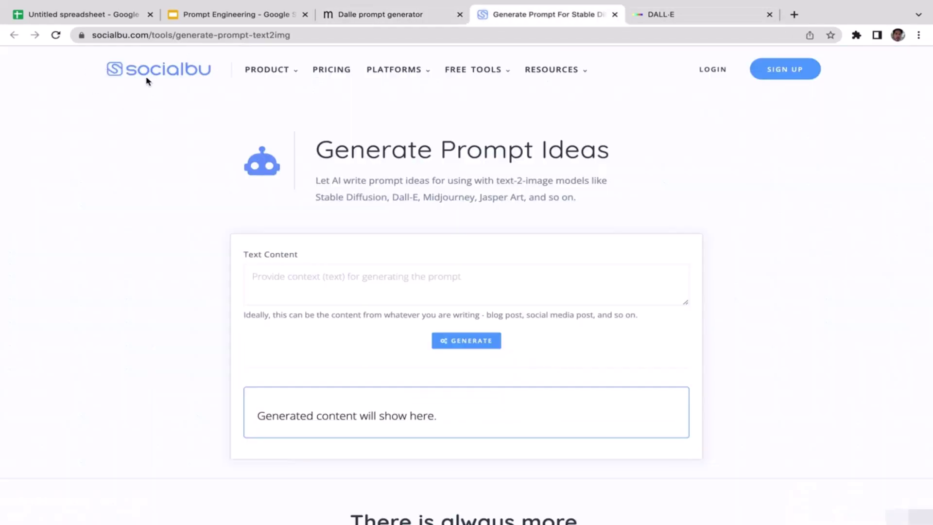
scroll(211, 190, "down", 2)
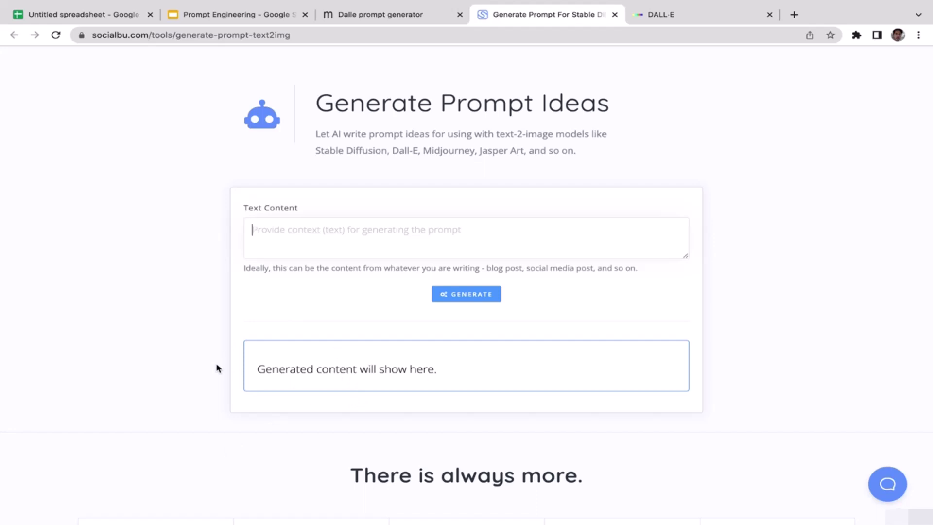
left_click(694, 17)
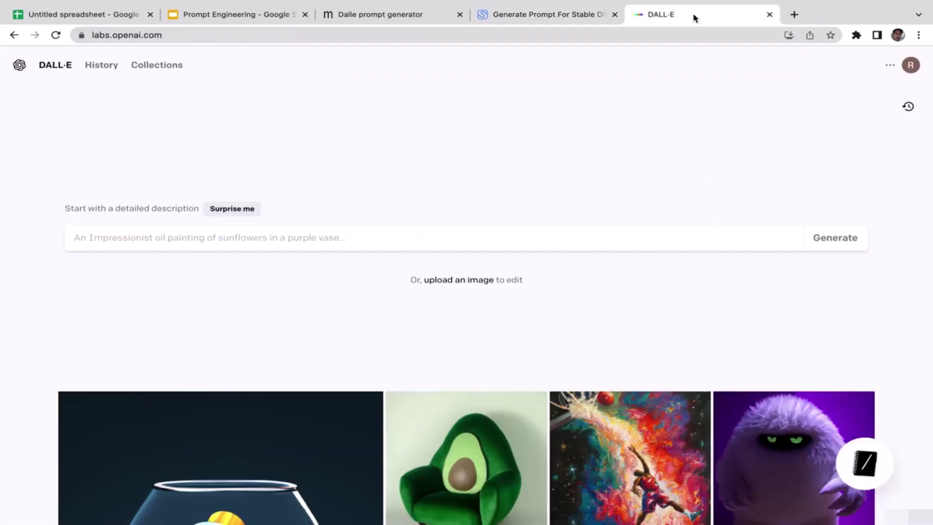
- Switch to the TipSeason Dalle prompt generator and enter "An Ape sitting in the chair" as the main idea
left_click(392, 14)
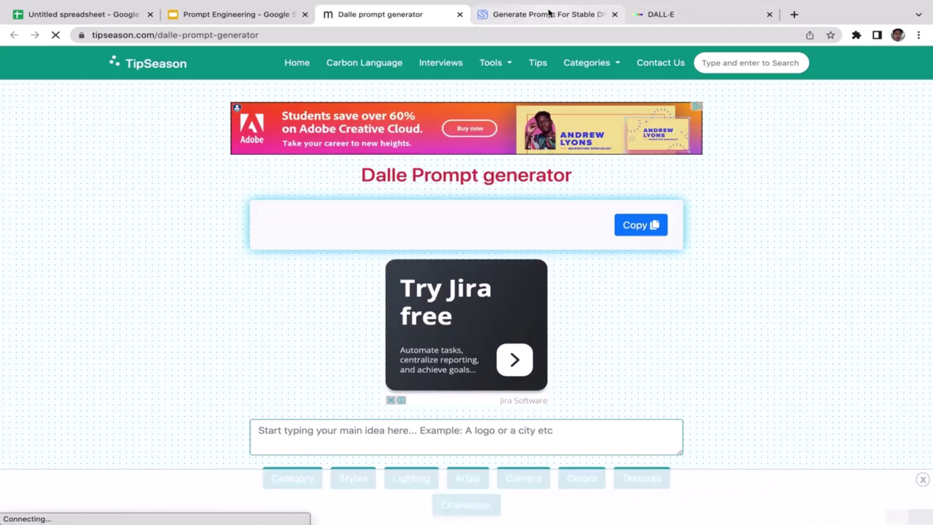
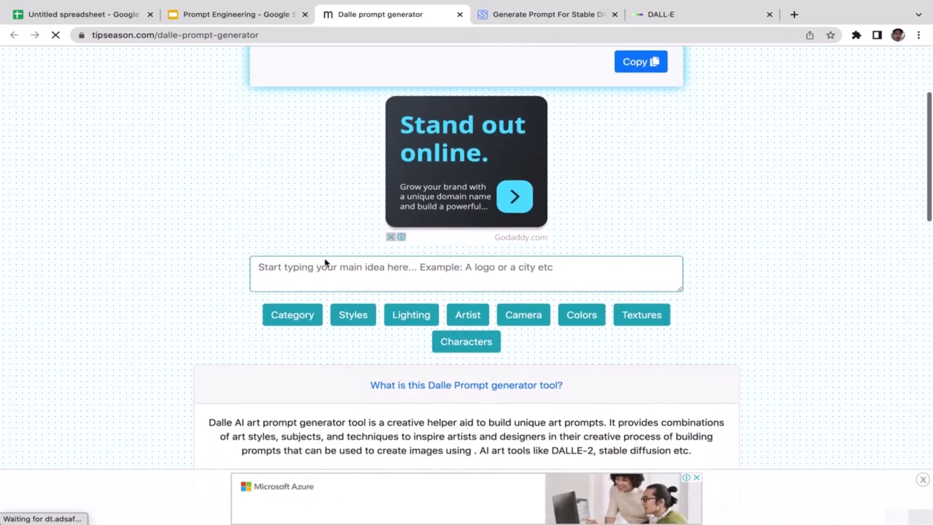
left_click(384, 266)
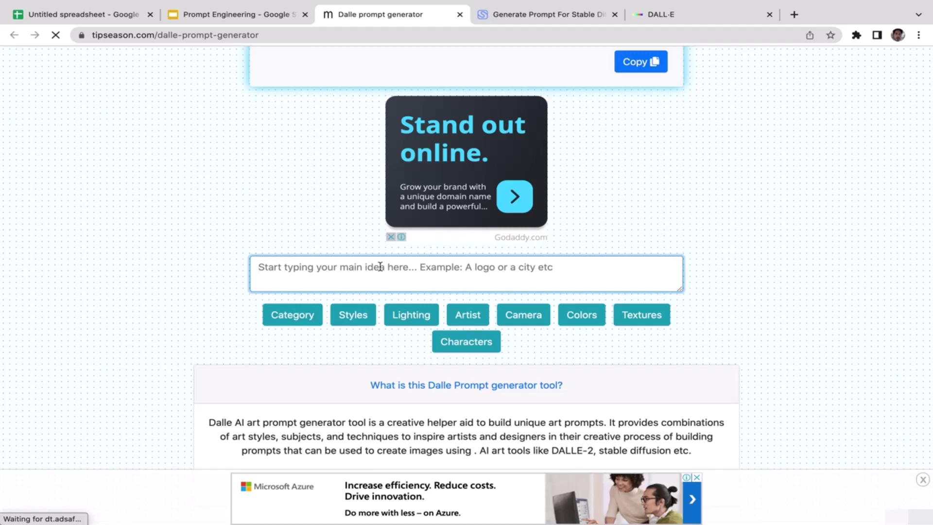
type("An Ape sitting in the chair")
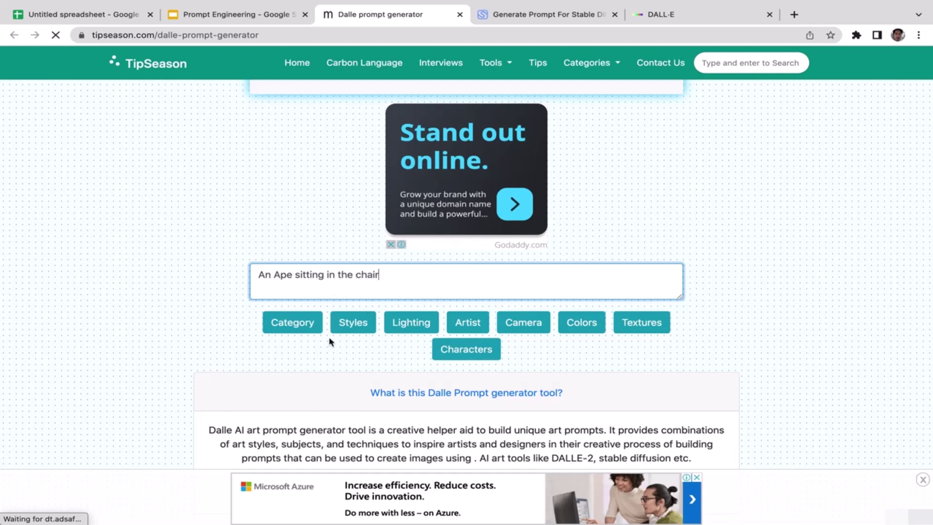
- Look through the category options for the prompt and add the "animal" category
left_click(292, 323)
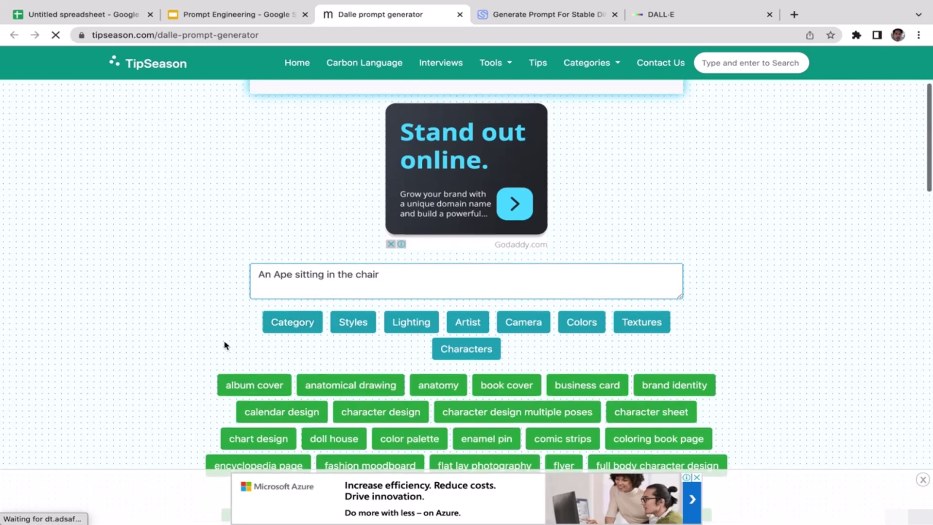
scroll(258, 311, "down", 3)
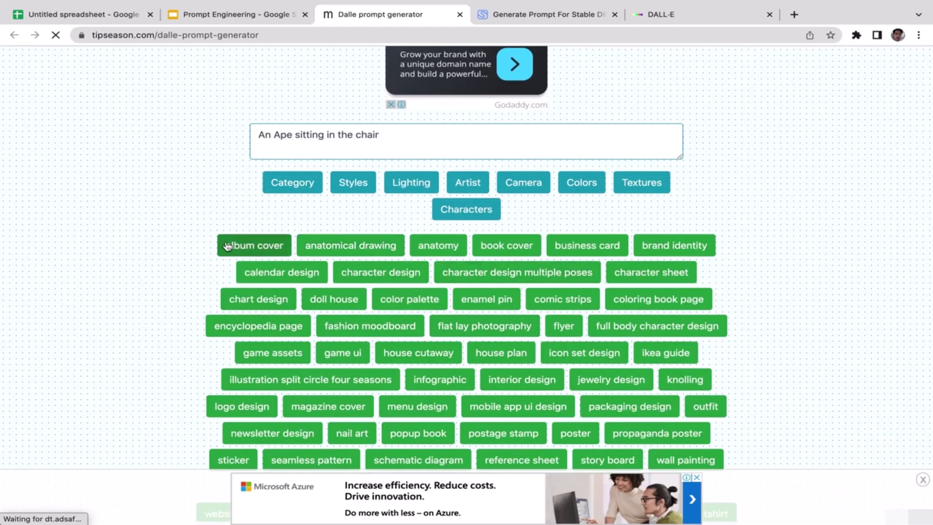
scroll(229, 246, "down", 1)
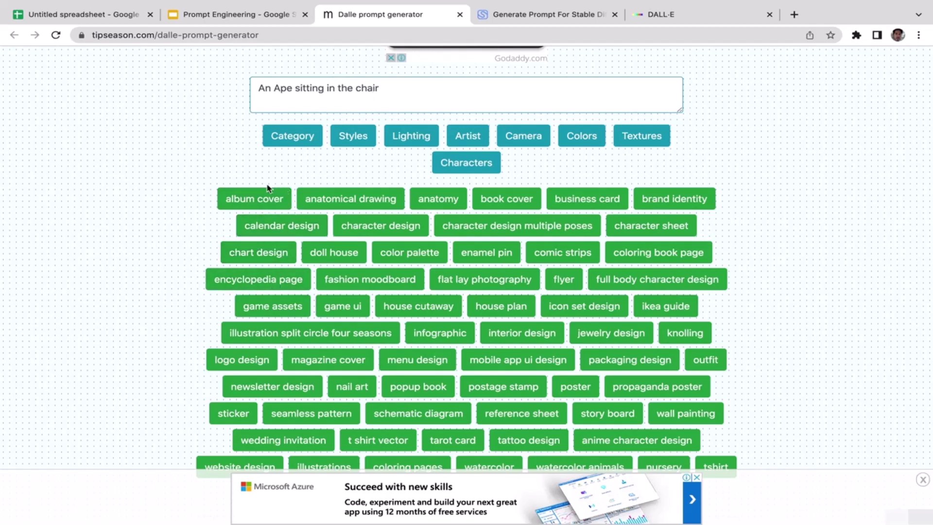
scroll(116, 368, "down", 3)
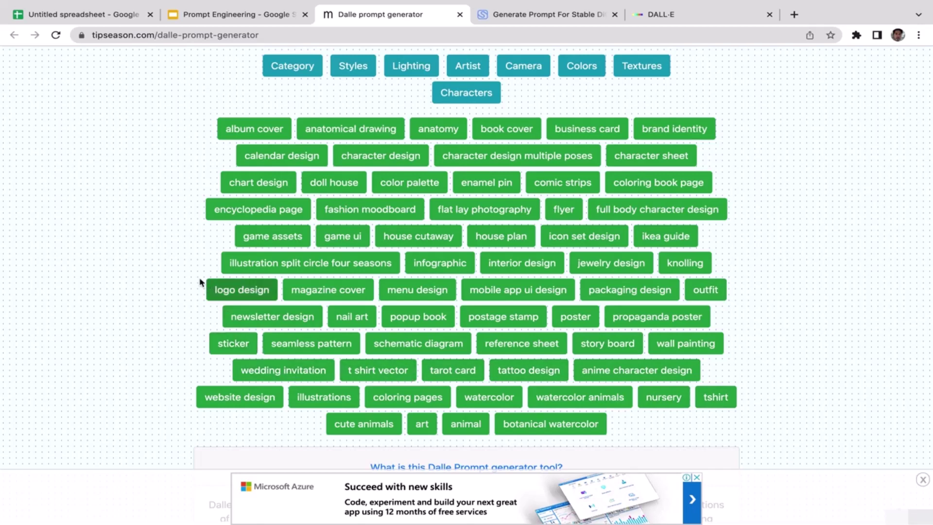
left_click(464, 424)
scroll(921, 81, "up", 3)
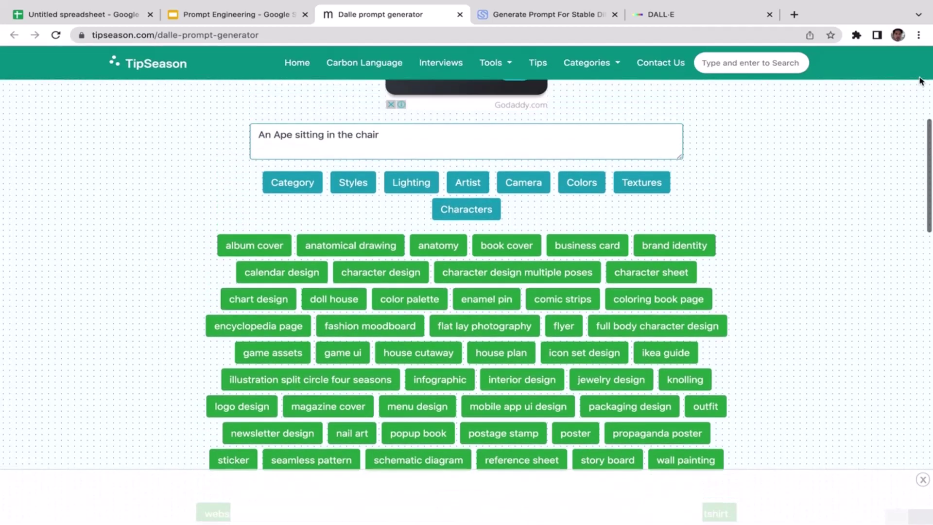
scroll(921, 81, "up", 1)
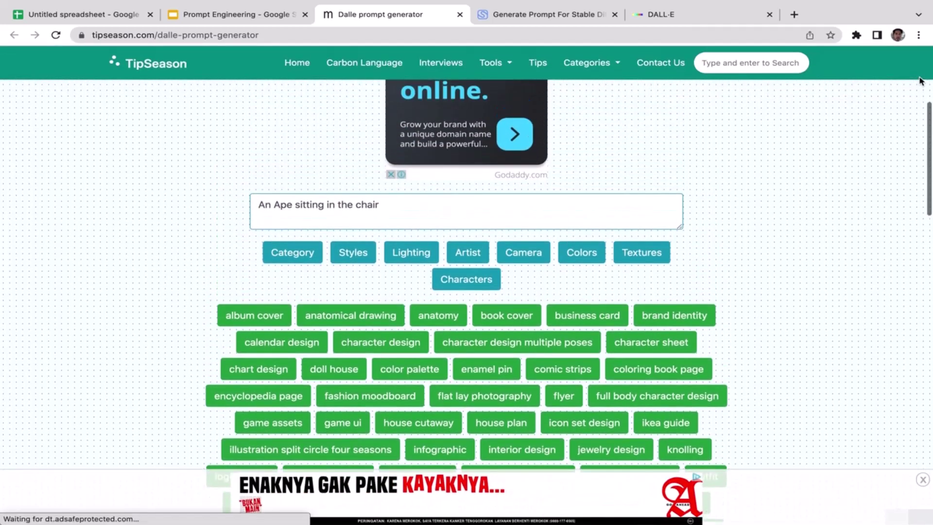
scroll(659, 504, "down", 13)
scroll(659, 504, "up", 12)
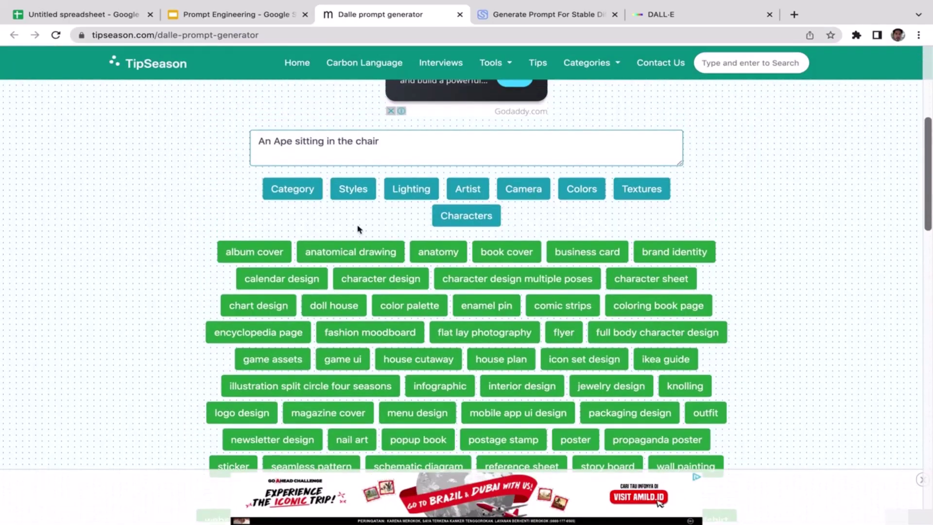
- Add the Action Painting style to the prompt and check the generated prompt text
left_click(357, 192)
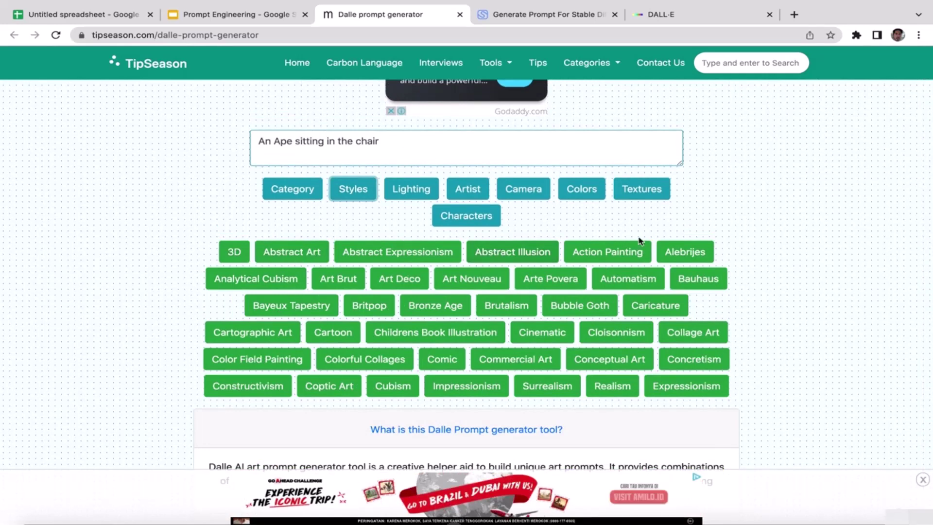
left_click(625, 261)
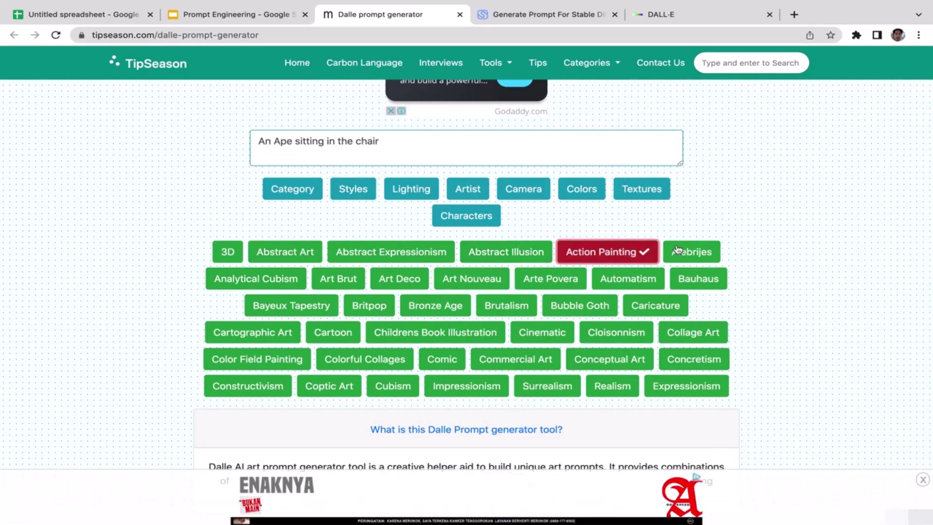
scroll(749, 200, "down", 2)
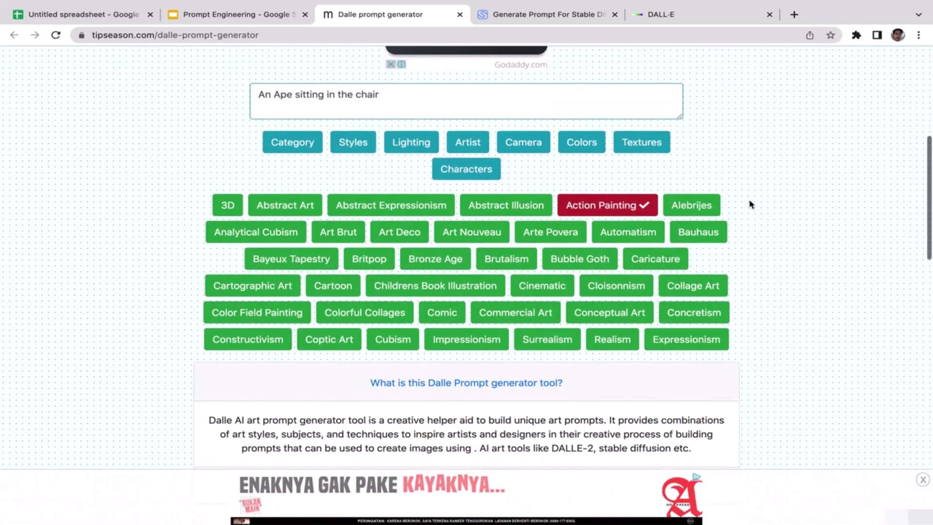
scroll(748, 199, "up", 3)
scroll(748, 199, "up", 4)
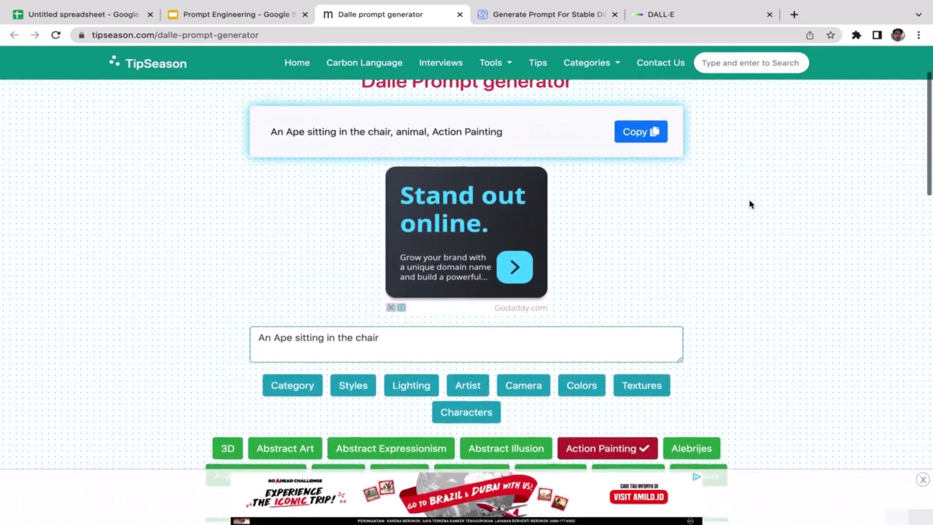
scroll(748, 199, "down", 4)
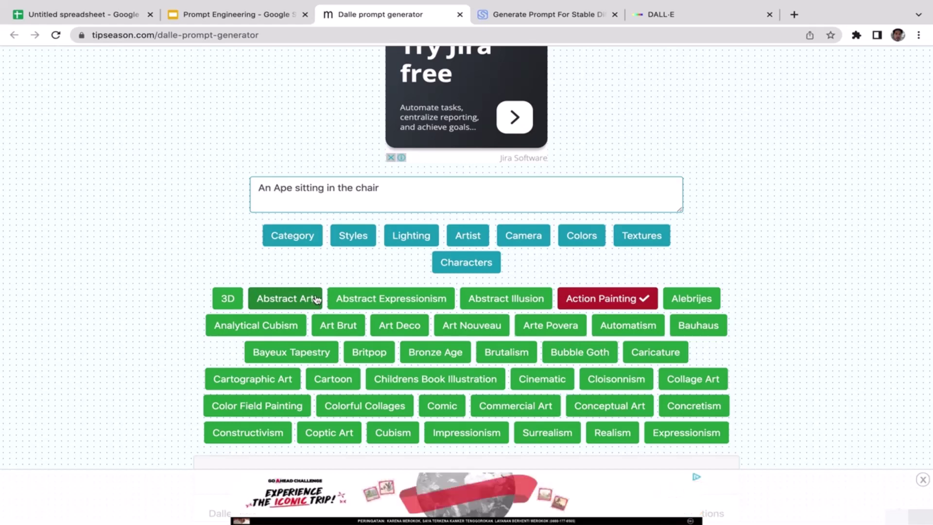
- Add Backlighting as the prompt's lighting and look over the other lighting options
left_click(408, 241)
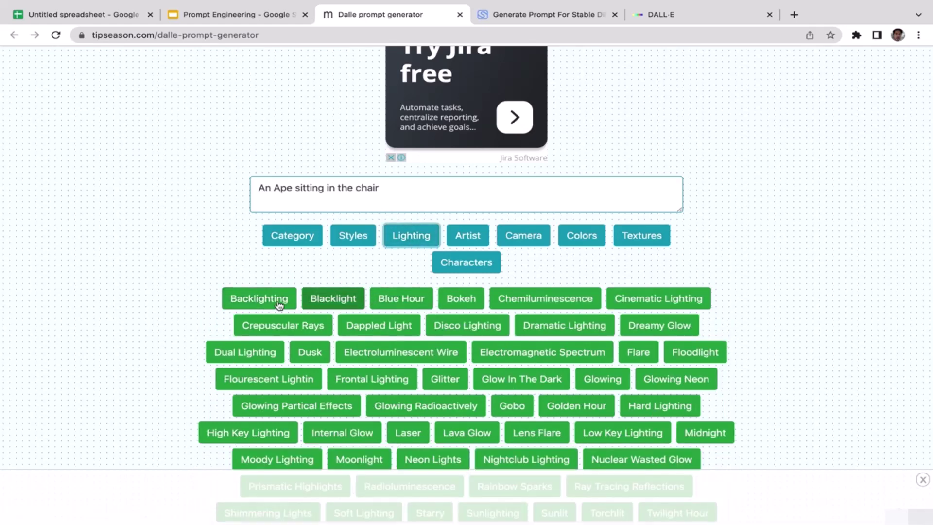
left_click(259, 298)
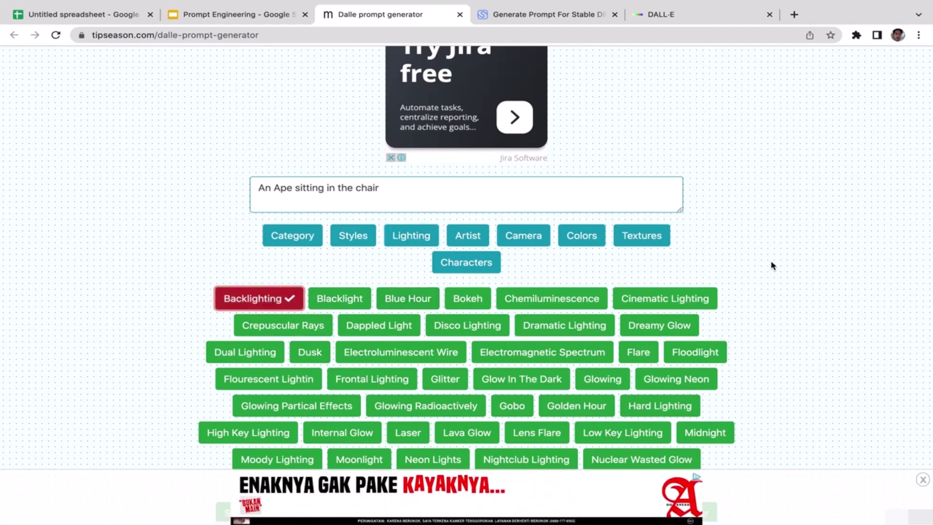
scroll(771, 264, "down", 2)
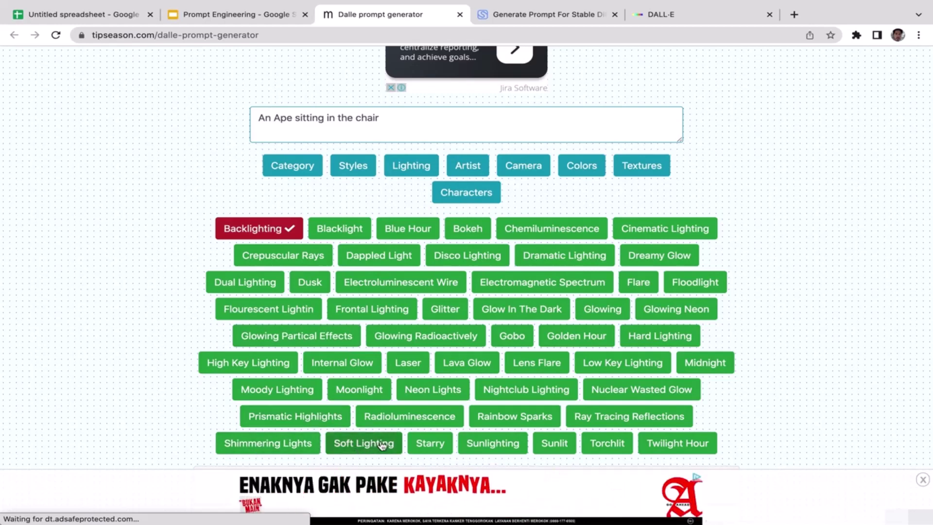
scroll(806, 244, "down", 1)
scroll(806, 244, "up", 2)
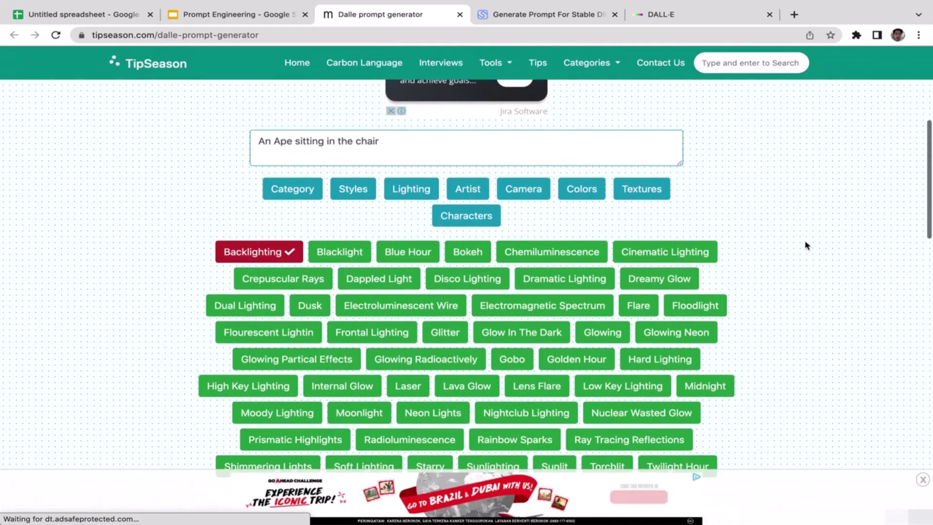
scroll(806, 244, "up", 2)
scroll(805, 244, "down", 2)
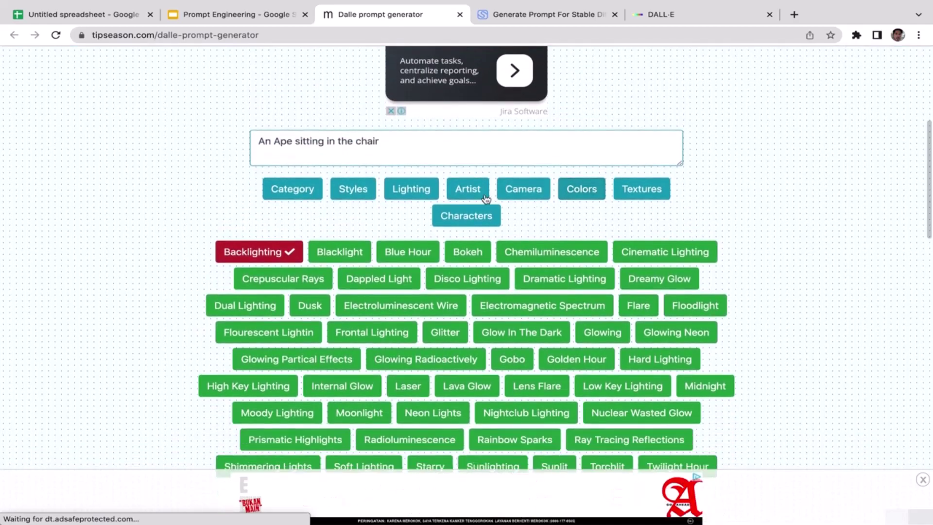
- Look through the artist options without choosing one, and add the Split focus camera effect to the prompt
left_click(467, 189)
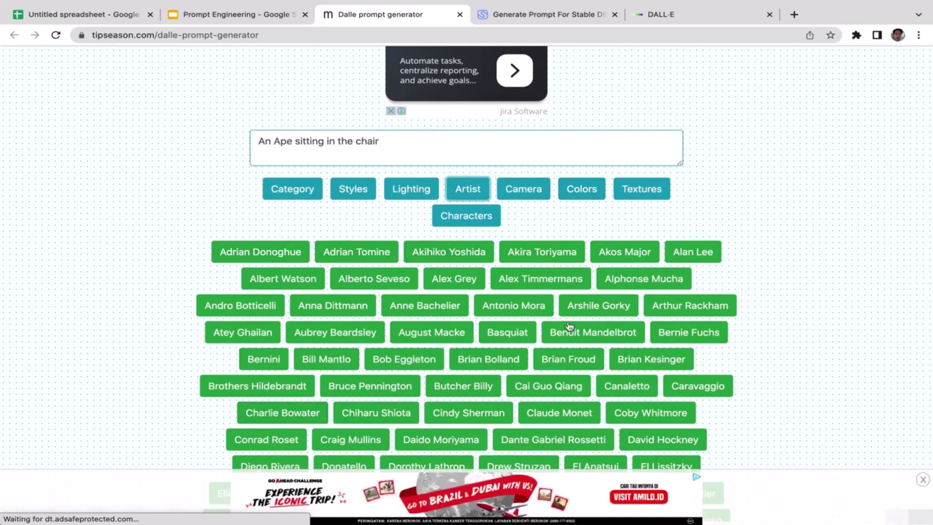
scroll(734, 291, "down", 2)
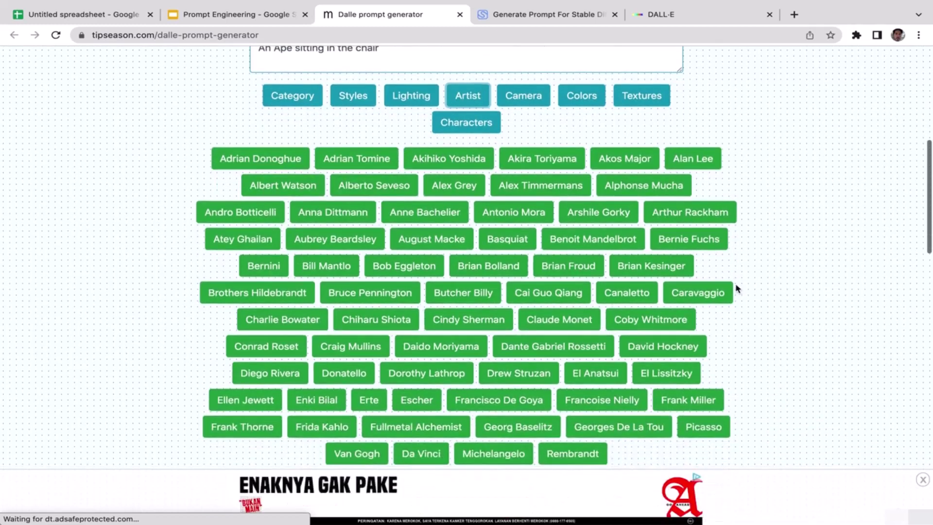
scroll(737, 289, "up", 1)
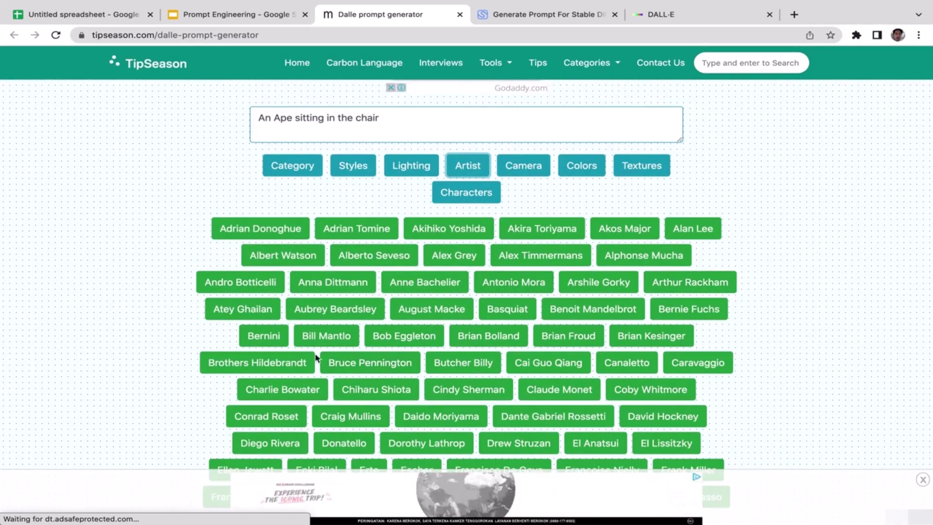
left_click(508, 168)
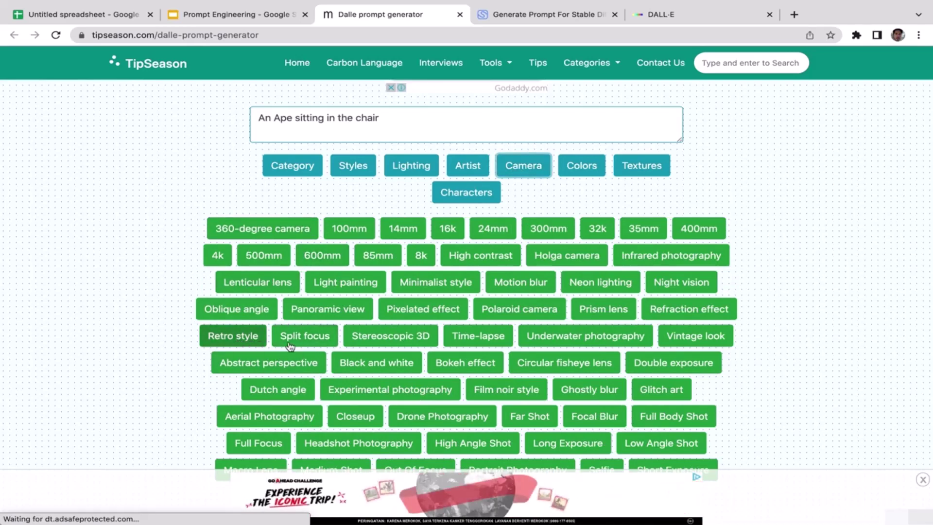
left_click(307, 336)
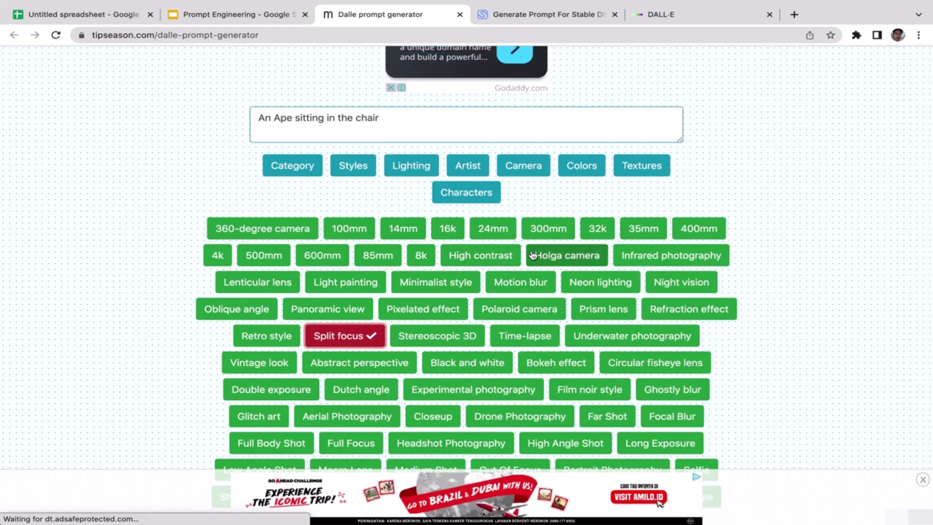
- Try Orange as the prompt's colour, deselect it, and choose Black instead
left_click(595, 174)
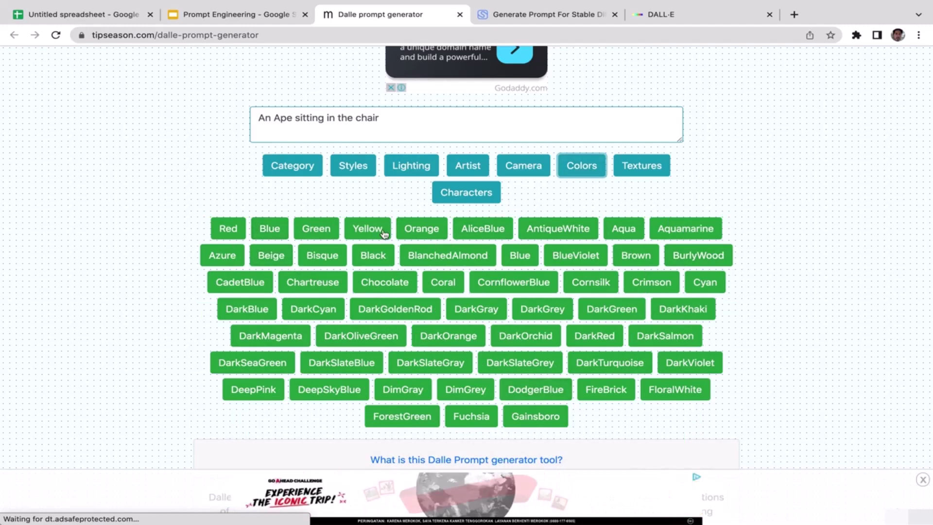
left_click(412, 235)
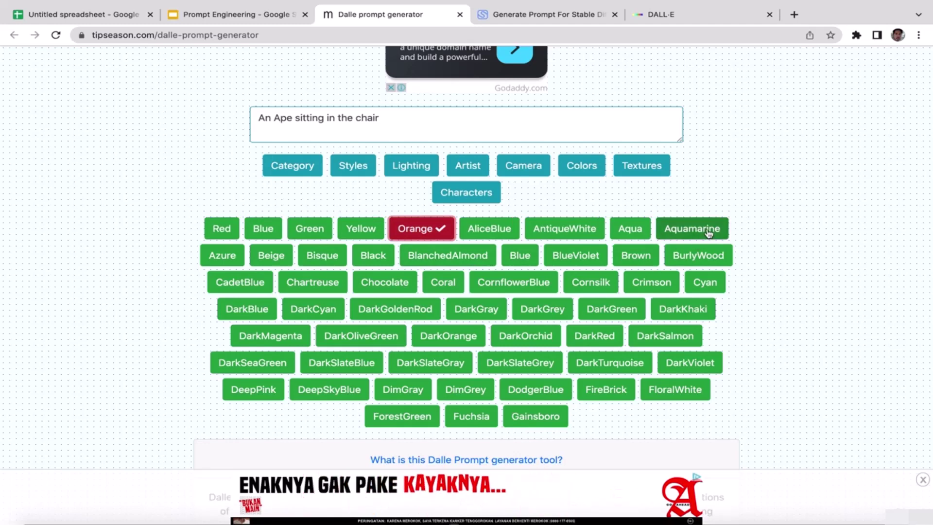
left_click(412, 230)
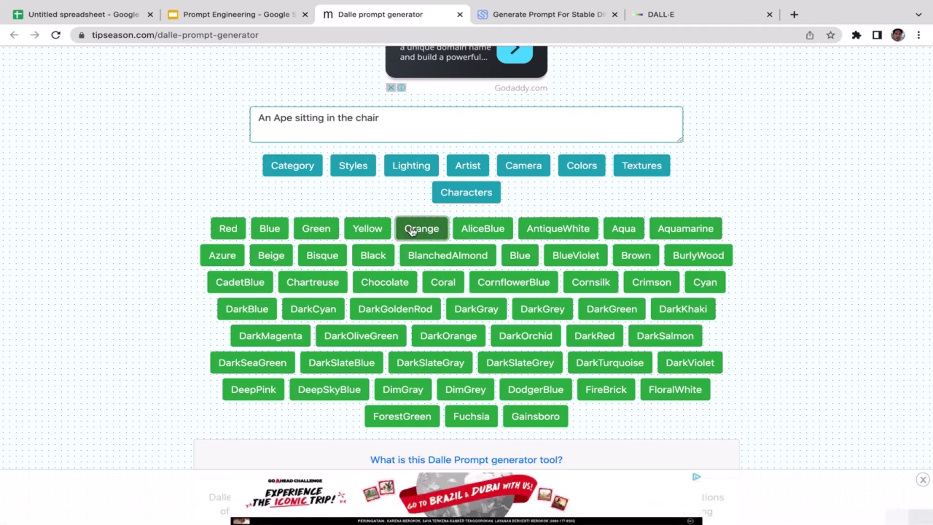
left_click(376, 258)
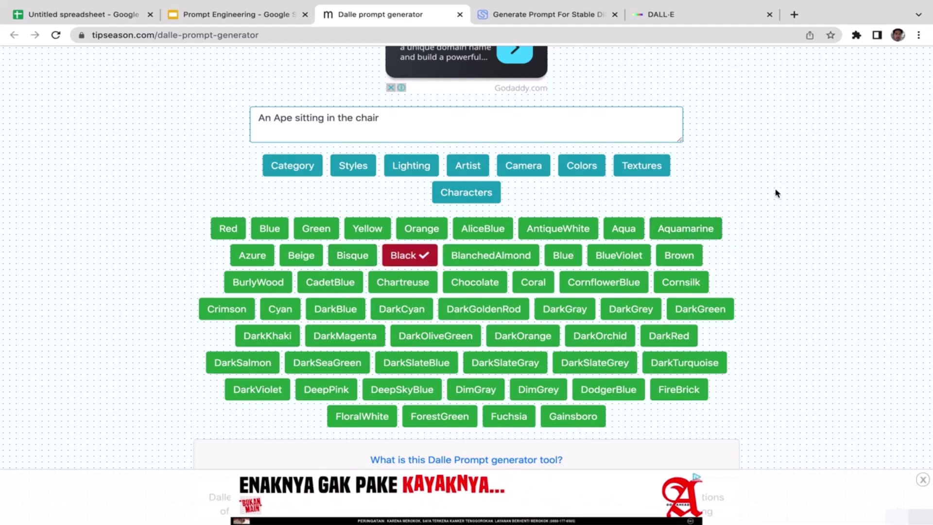
scroll(775, 193, "down", 1)
scroll(776, 193, "up", 2)
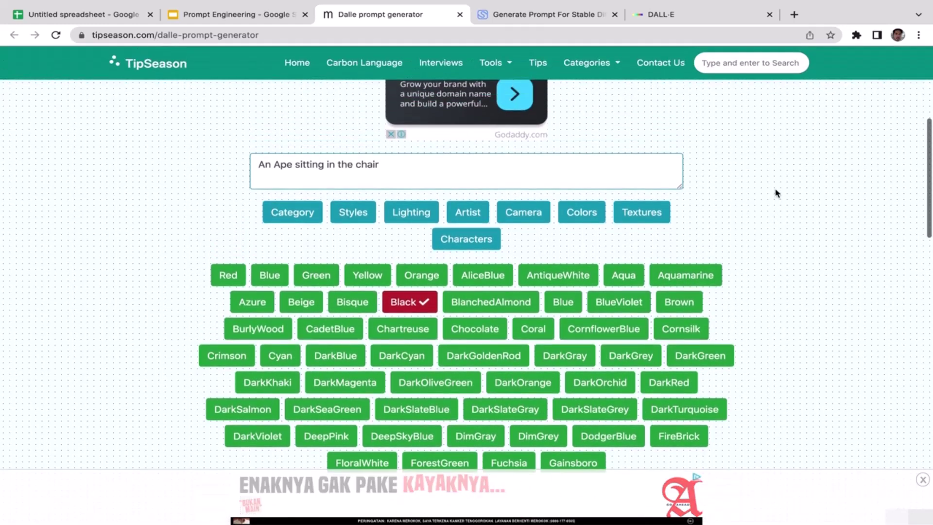
- Look through the texture and character options, and review the complete generated prompt
left_click(643, 214)
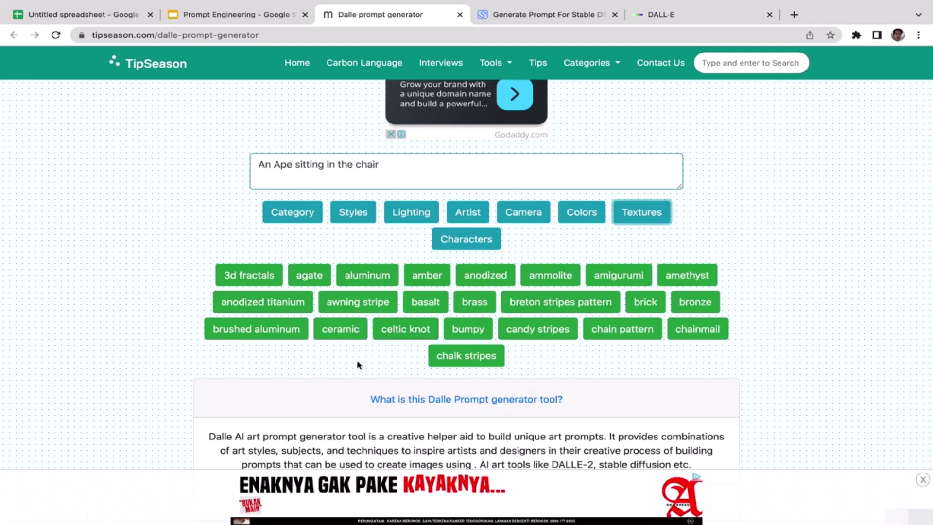
left_click(466, 241)
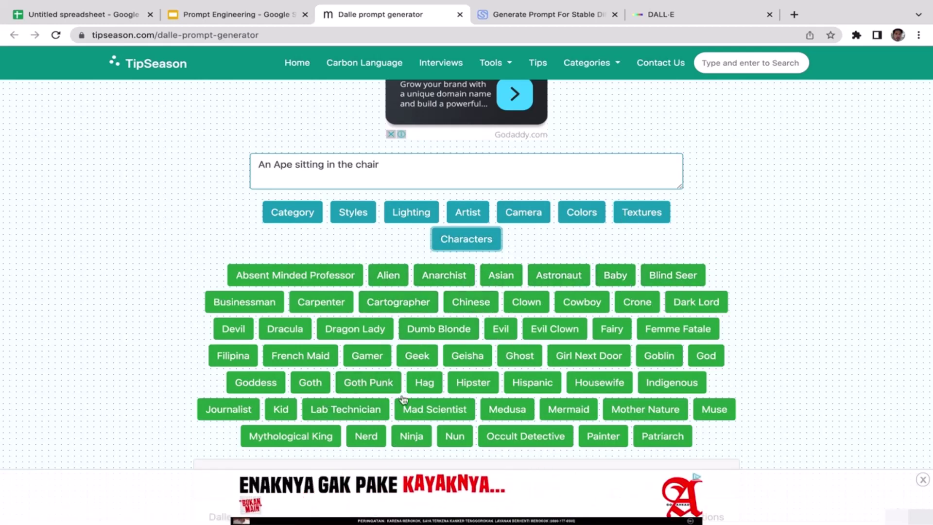
scroll(756, 215, "up", 5)
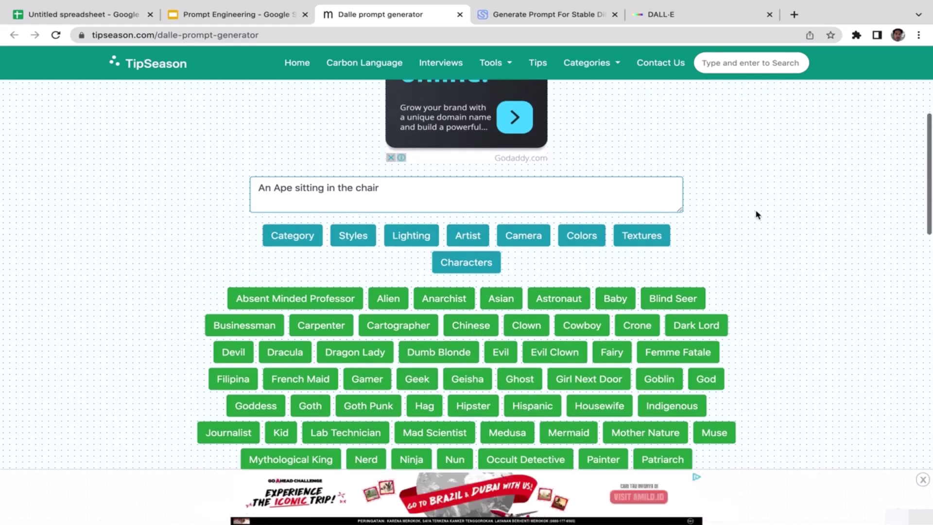
scroll(756, 212, "up", 1)
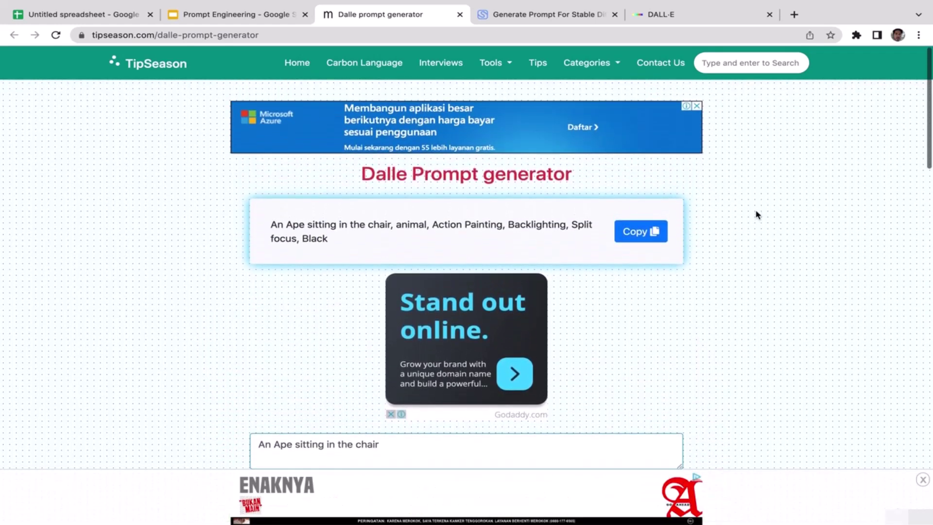
- Review the complete ape prompt and its option categories, and copy the generated prompt
mouse_move(300, 225)
left_mouse_down()
mouse_move(269, 225)
mouse_move(289, 224)
left_mouse_up()
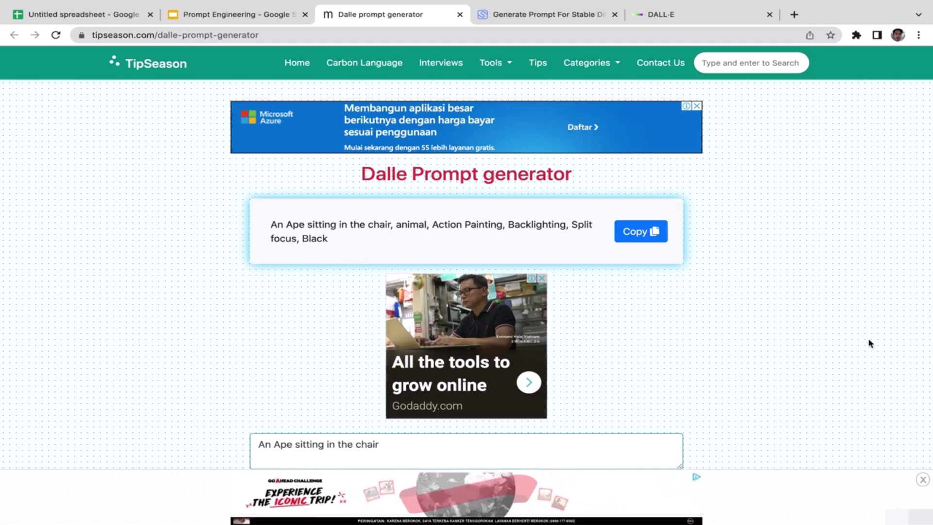
scroll(868, 342, "down", 2)
scroll(868, 344, "down", 4)
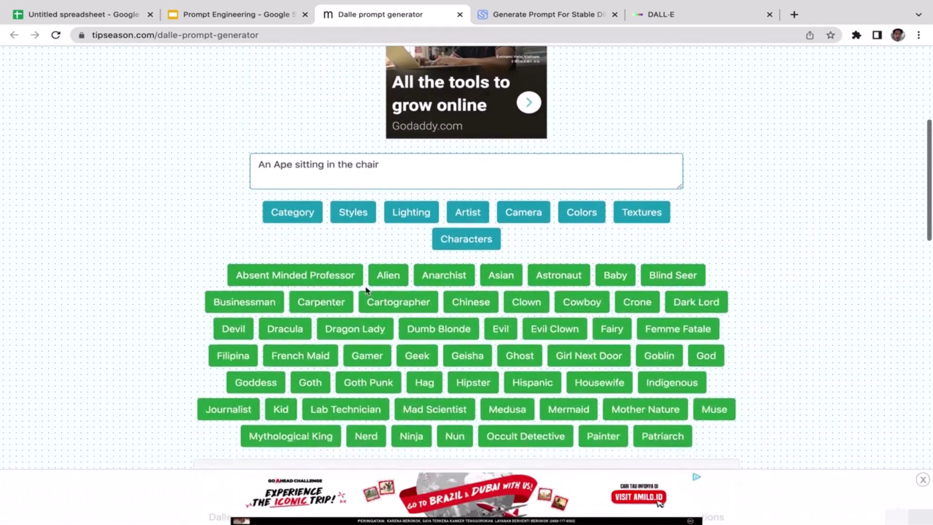
scroll(575, 221, "up", 1)
left_click(575, 221)
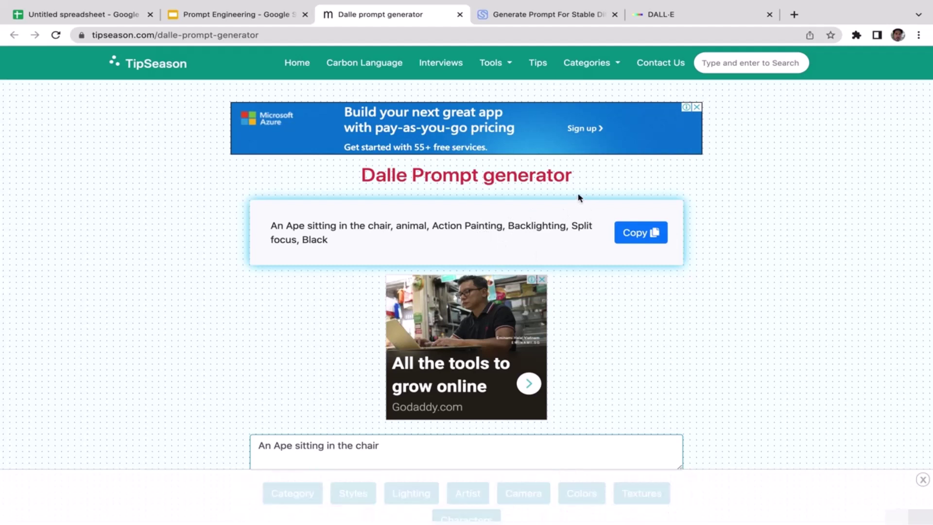
scroll(578, 197, "down", 1)
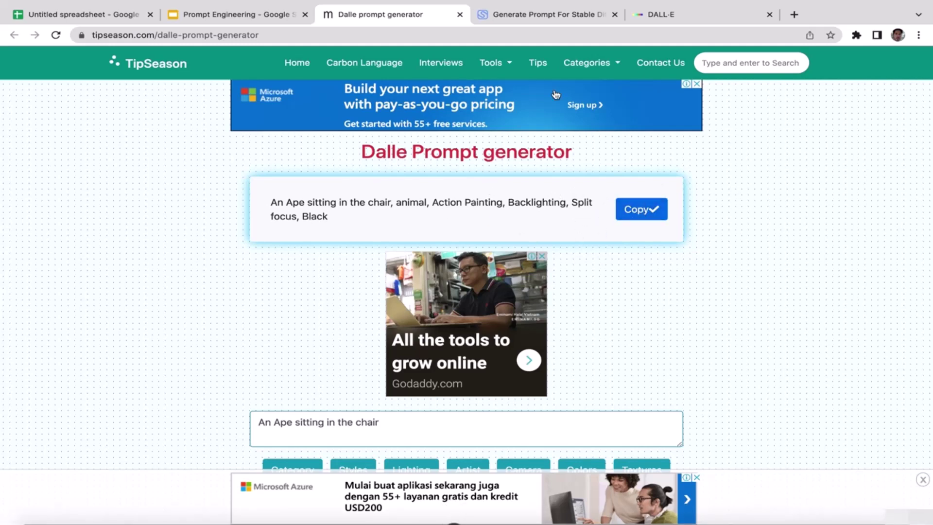
- Switch to DALL·E and generate images from "An Ape sitting in the chair, animal, Action Painting, Backlighting, Split focus, Black"
left_click(656, 16)
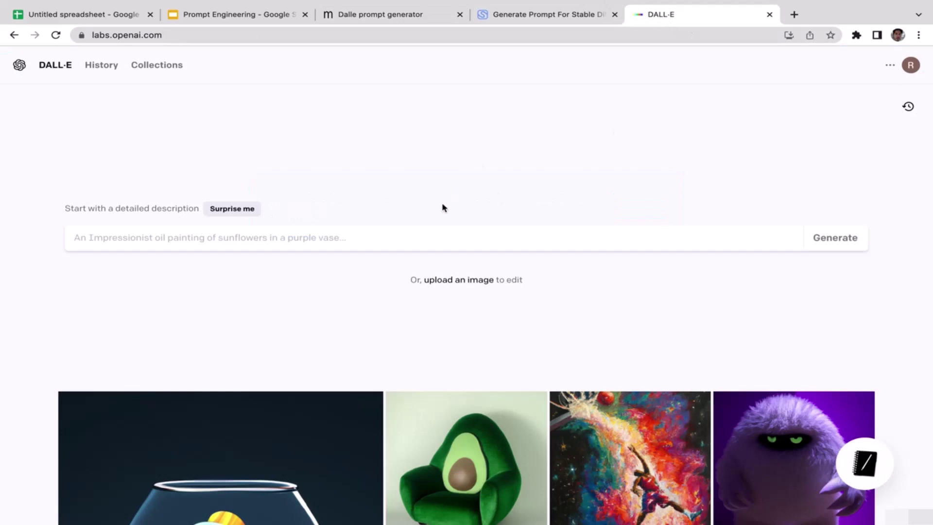
left_click(424, 227)
type("An Ape sitting in the chair, animal, Action Painting, Backlighting, Split focus, Black")
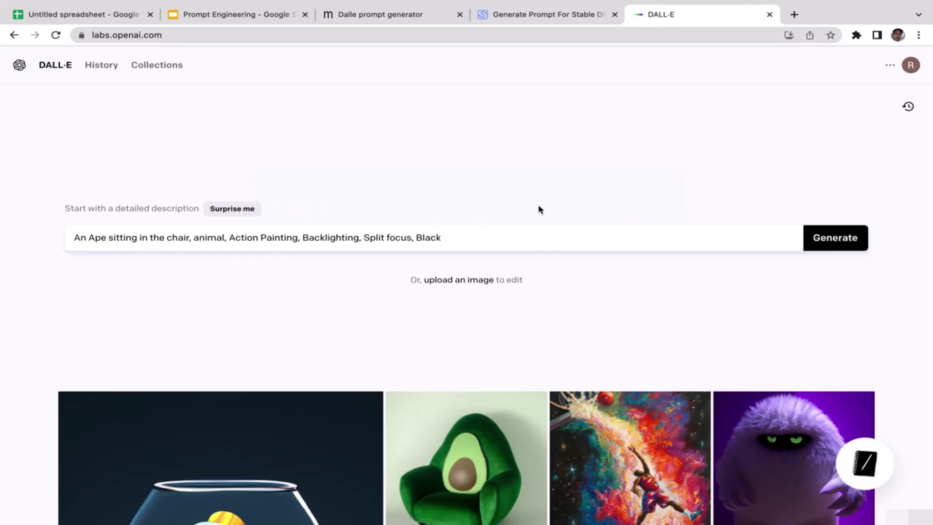
left_click(840, 241)
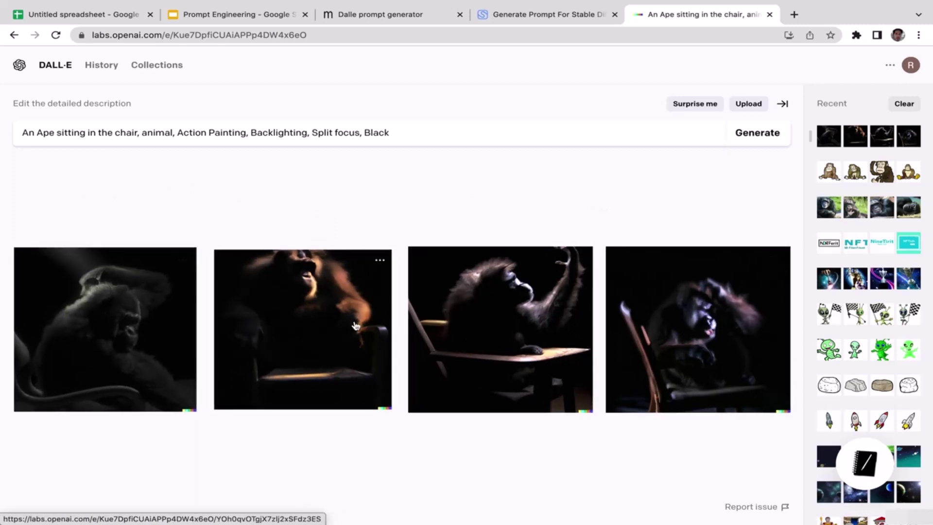
- View the four generated ape images one by one at full size and return to the results overview
left_click(163, 329)
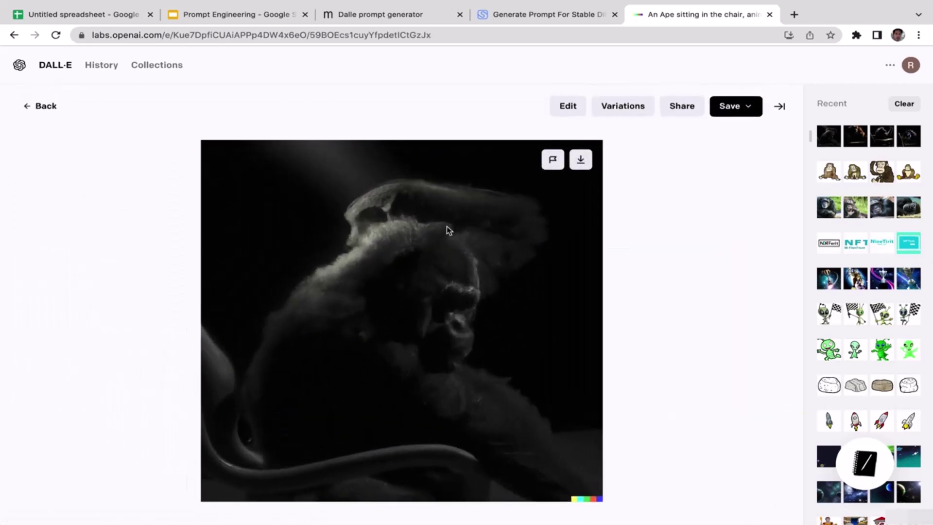
left_click(42, 107)
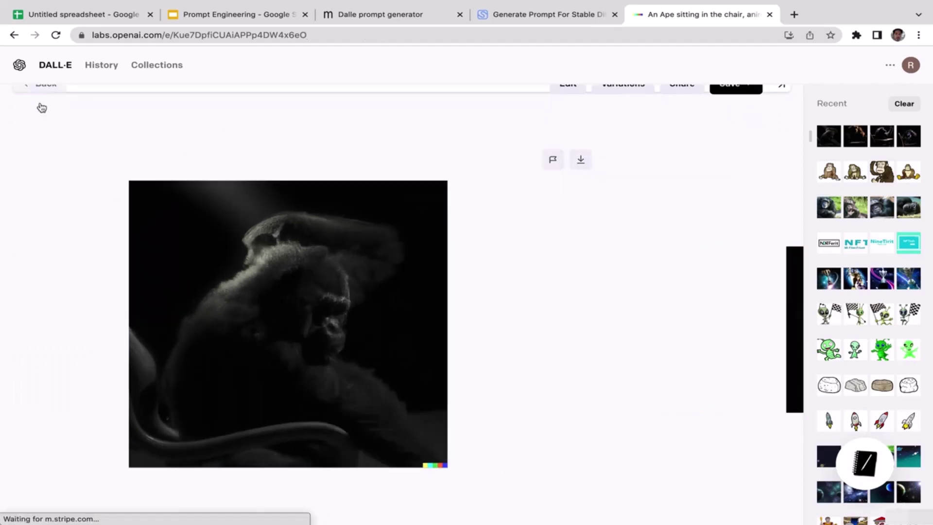
left_click(306, 311)
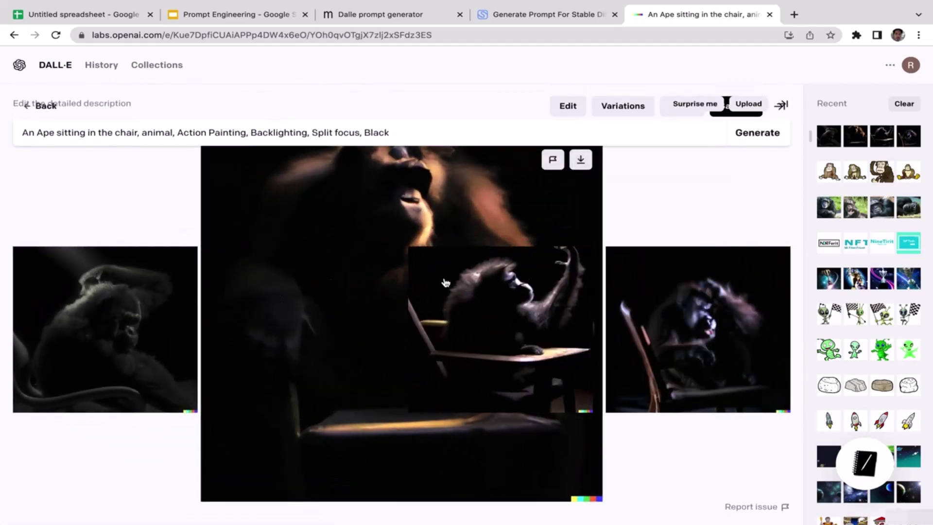
left_click(527, 293)
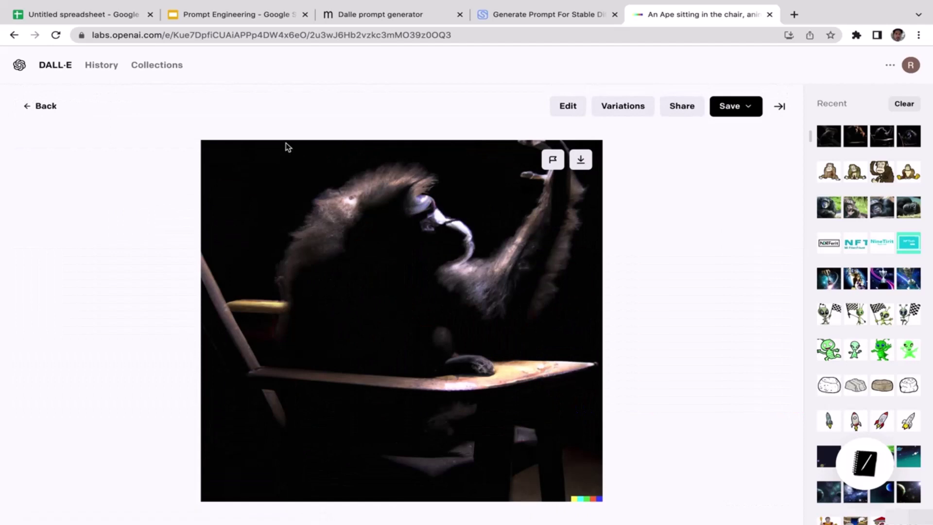
left_click(45, 106)
left_click(308, 297)
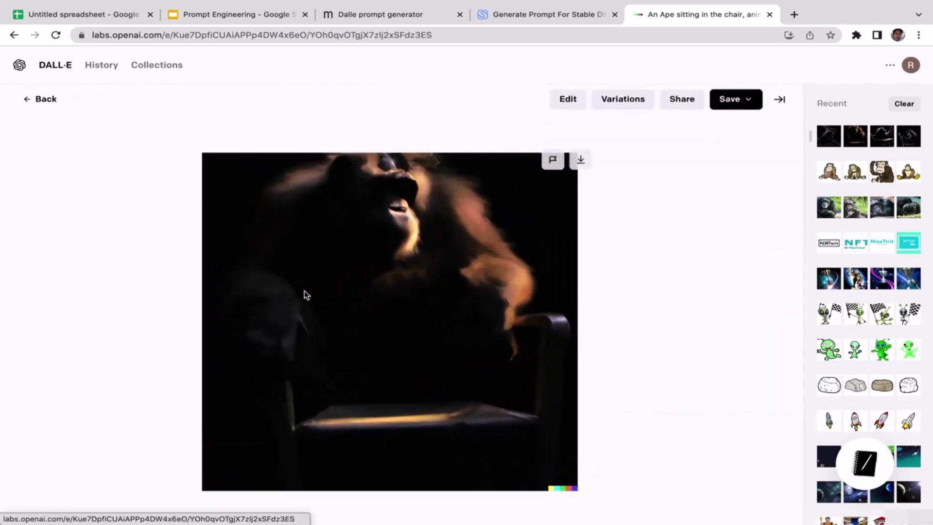
left_click(24, 108)
left_click(541, 329)
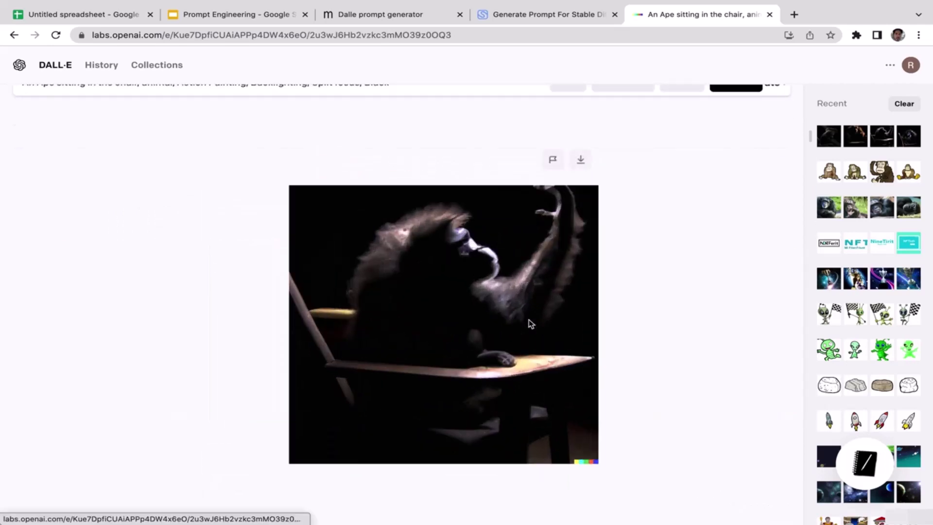
left_click(44, 109)
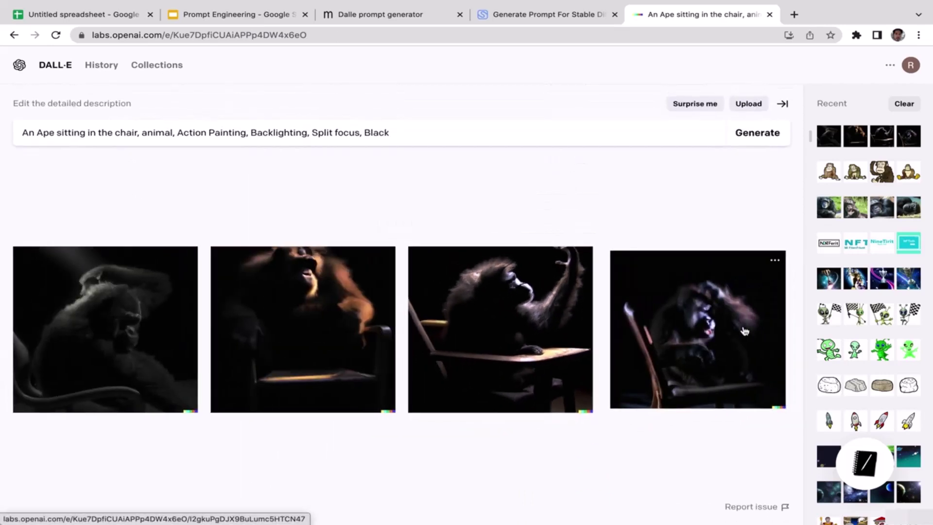
left_click(729, 330)
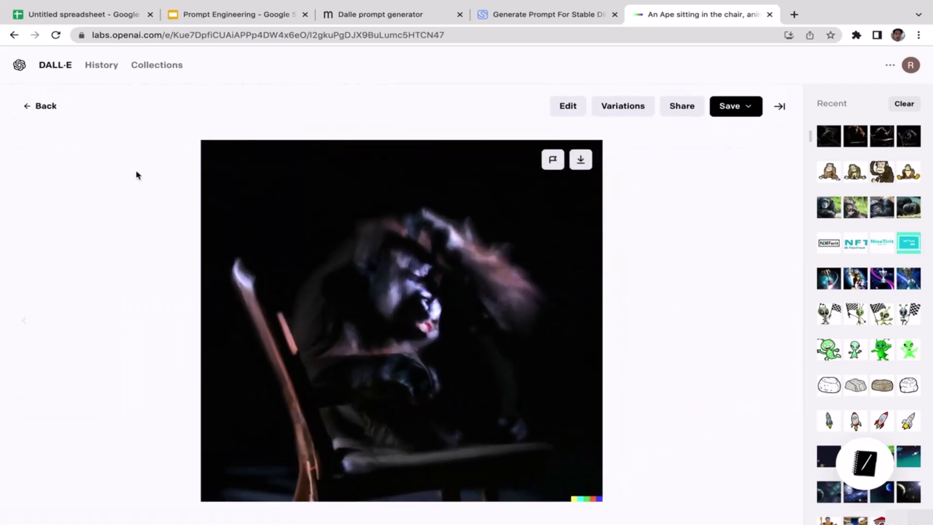
left_click(46, 108)
left_click(161, 321)
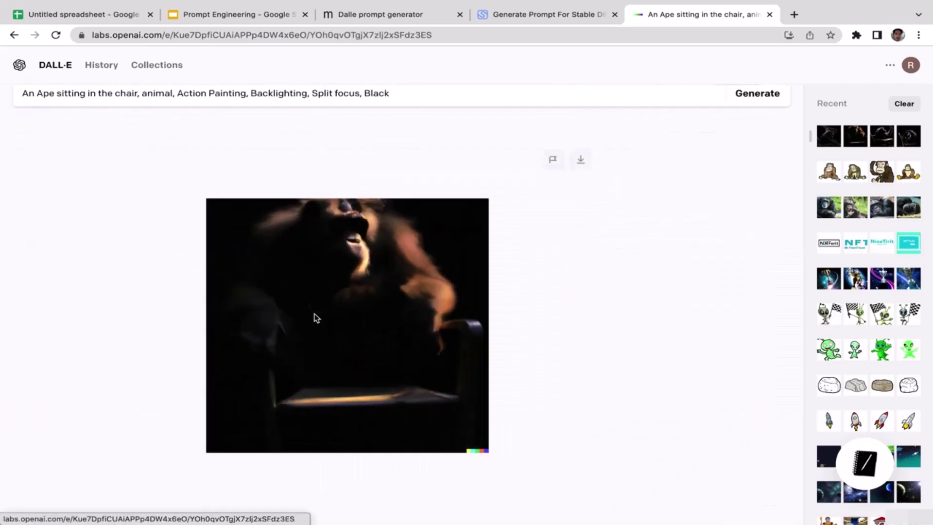
left_click(51, 108)
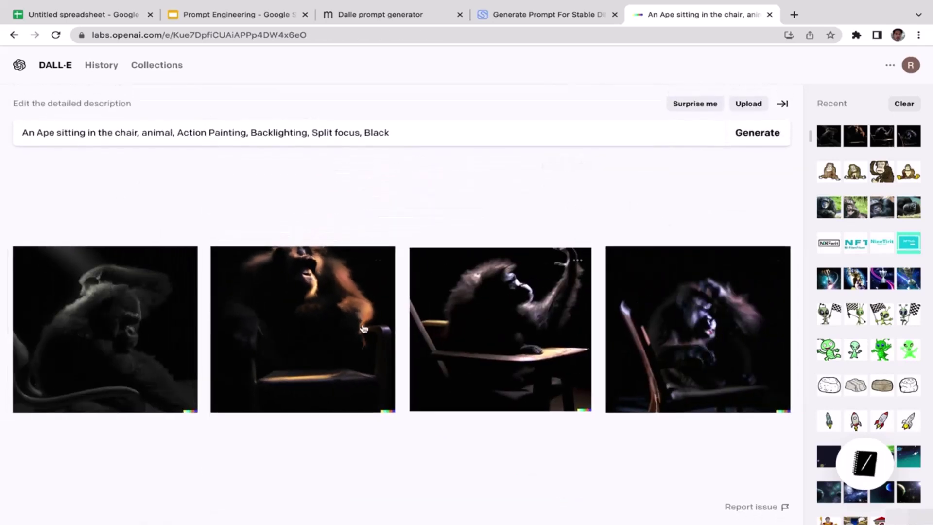
- Open the second ape image, lit in orange, and look at its save options without choosing one
left_click(364, 328)
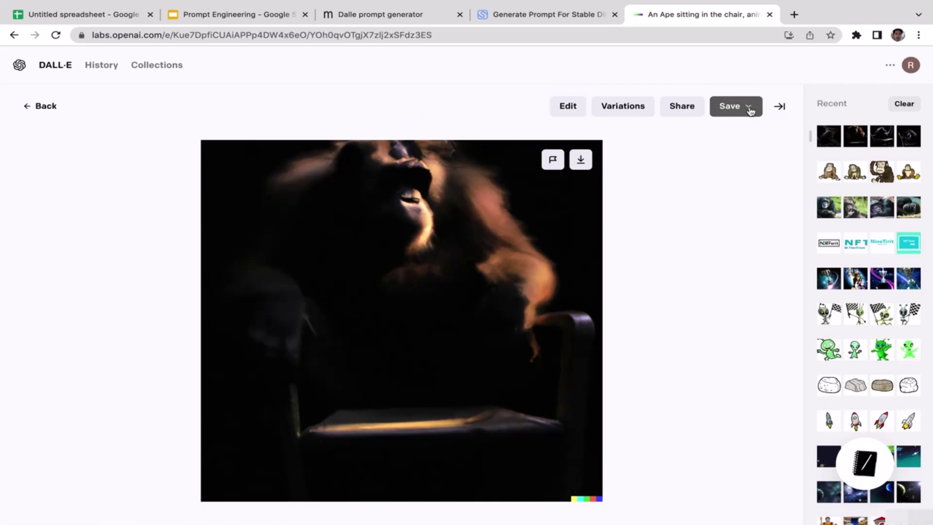
left_click(750, 111)
left_click(700, 226)
left_click(748, 111)
left_click(645, 255)
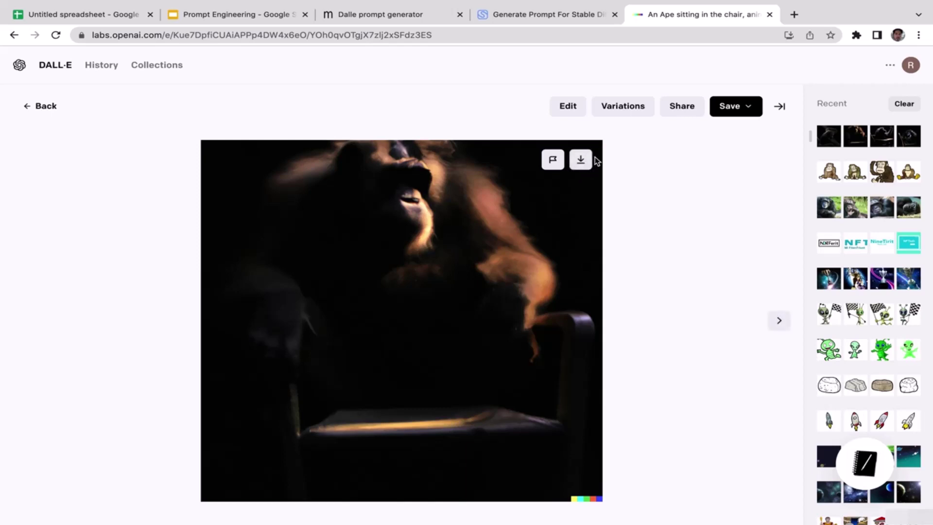
- Generate variations of the opened ape image and check the account's remaining credits
left_click(634, 107)
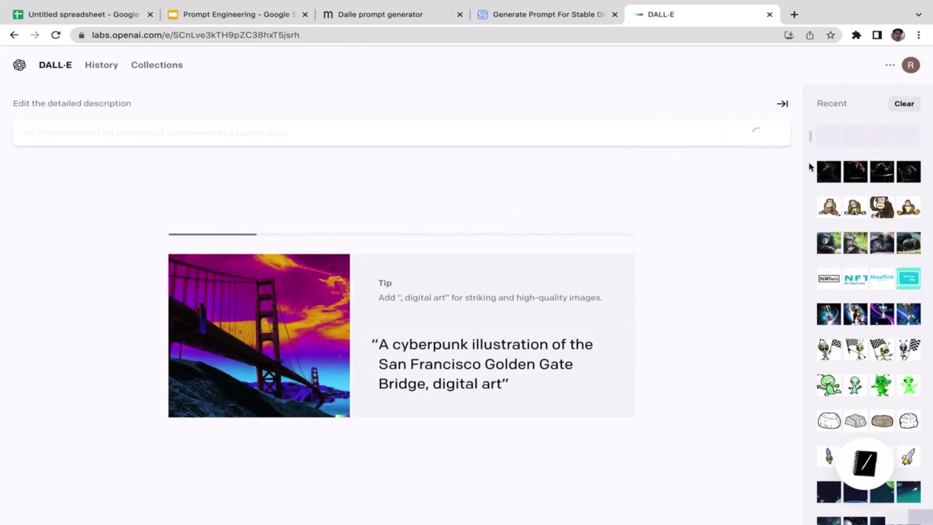
left_click(911, 66)
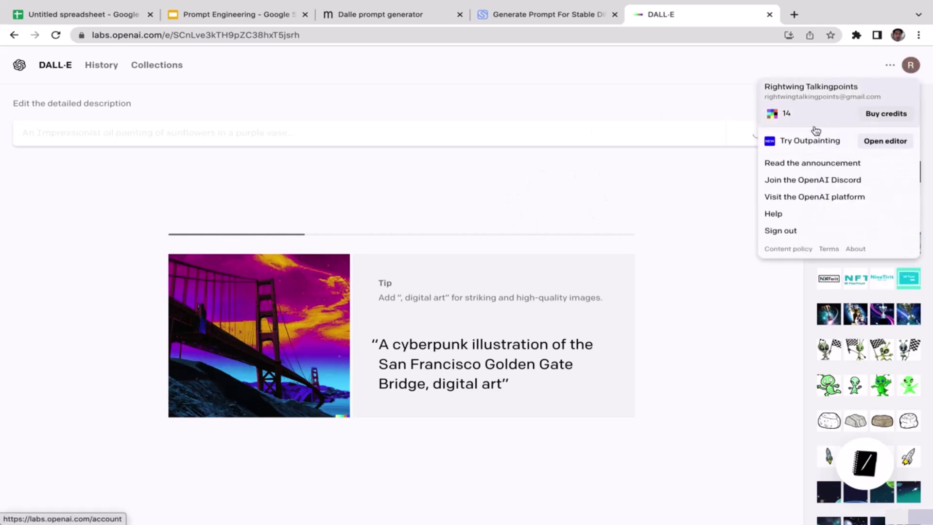
left_click(634, 204)
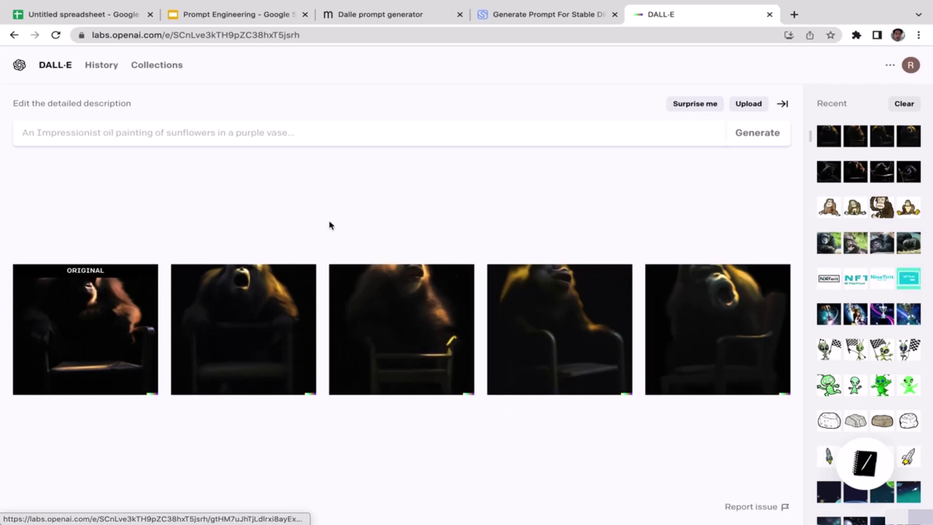
- Switch to SocialBu's Generate Prompt Ideas page and generate a prompt from the text "A pirate in a boat"
left_click(403, 17)
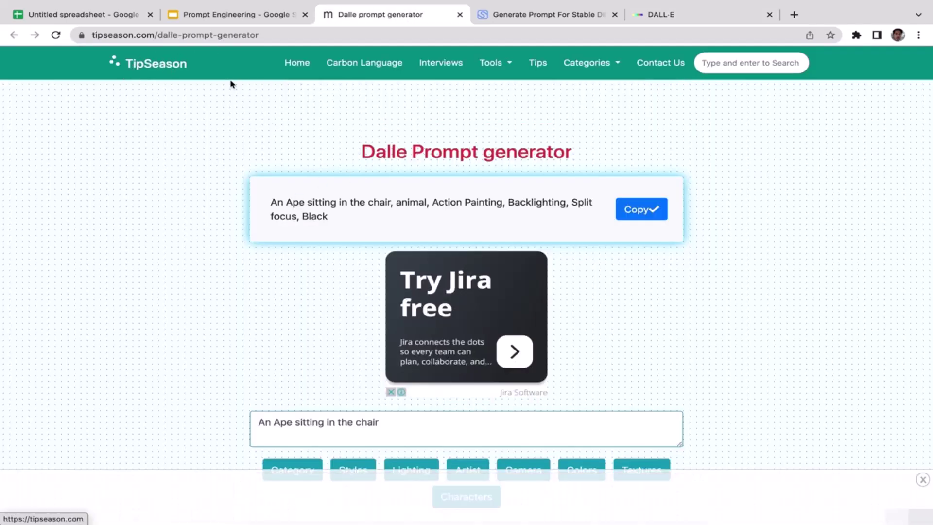
left_click(527, 13)
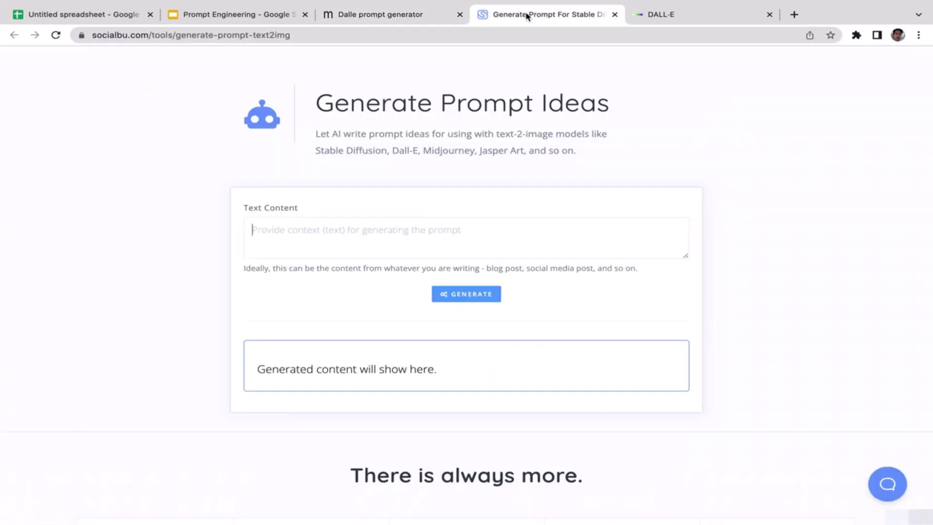
left_click(694, 10)
left_click(518, 14)
left_click(605, 232)
type("A pirate in a boat")
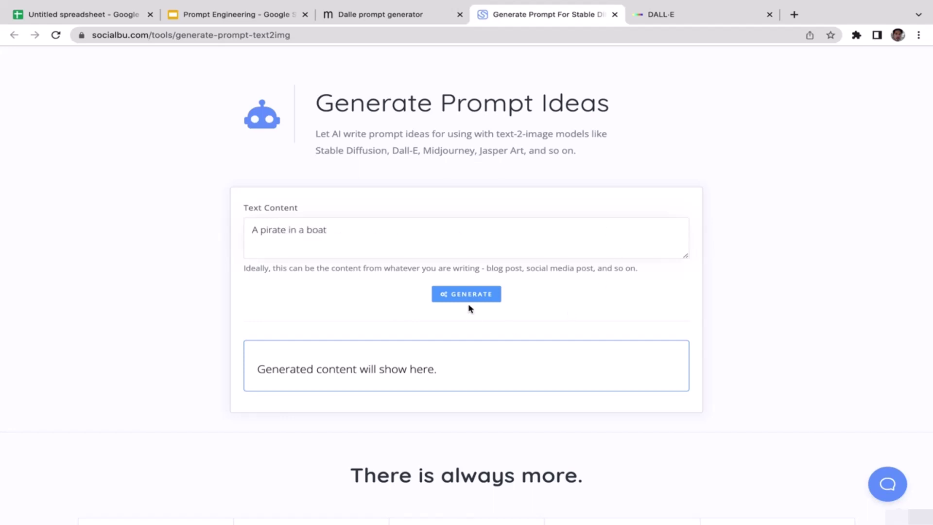
left_click(485, 298)
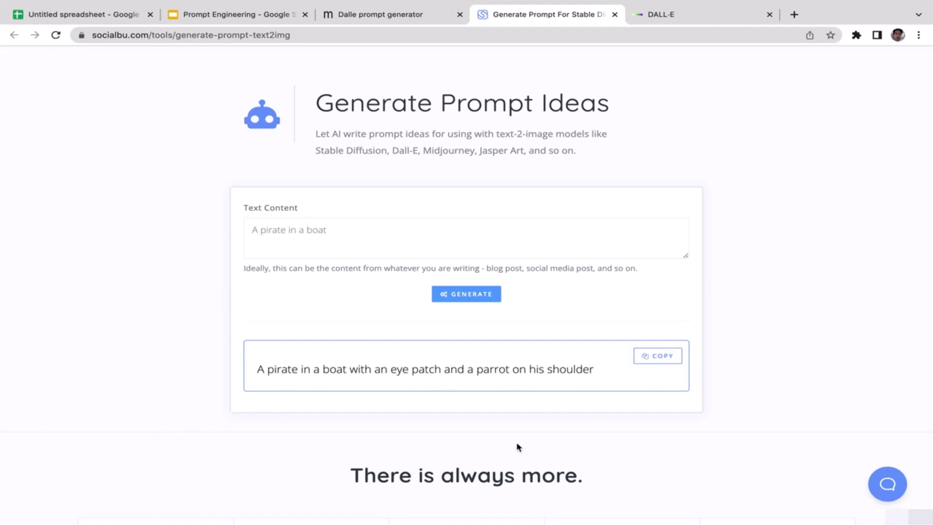
- Copy the generated pirate prompt and use it as the description for a new image generation in DALL·E
left_click(668, 364)
left_click(666, 364)
left_click(705, 16)
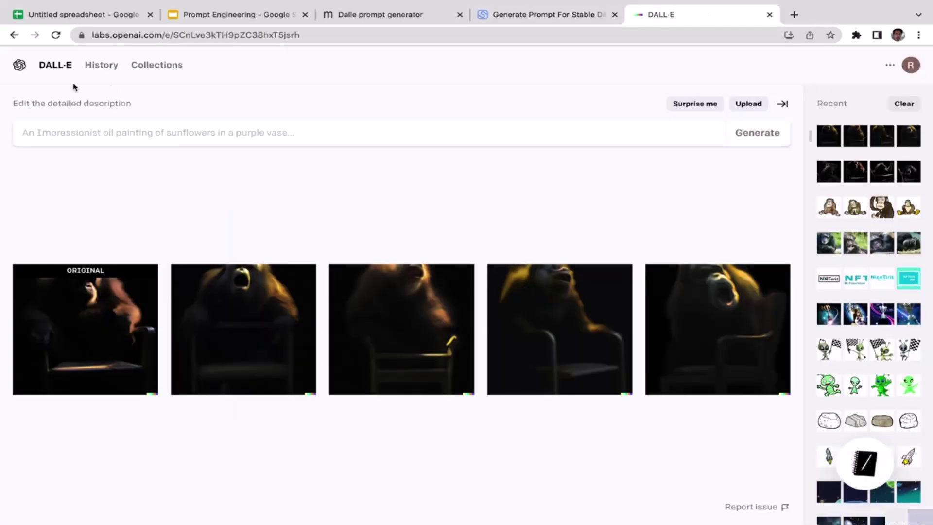
left_click(68, 68)
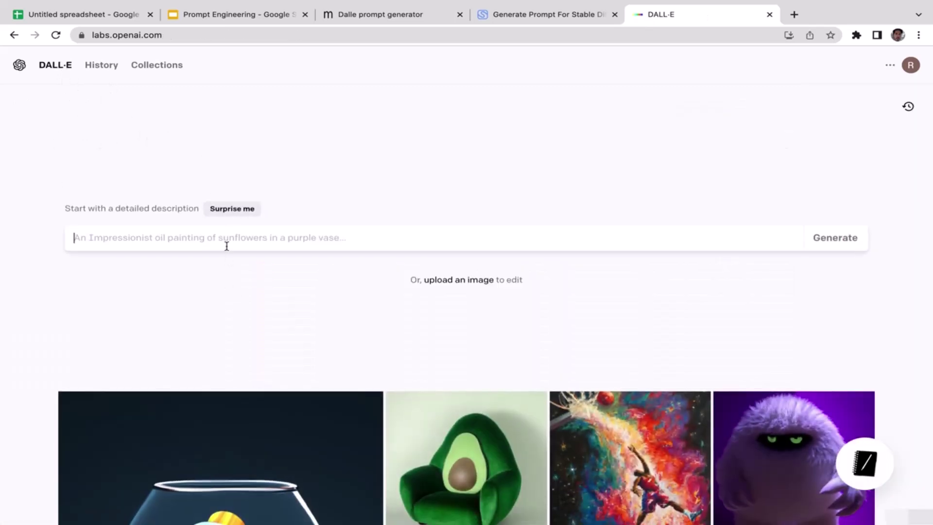
key("super+v")
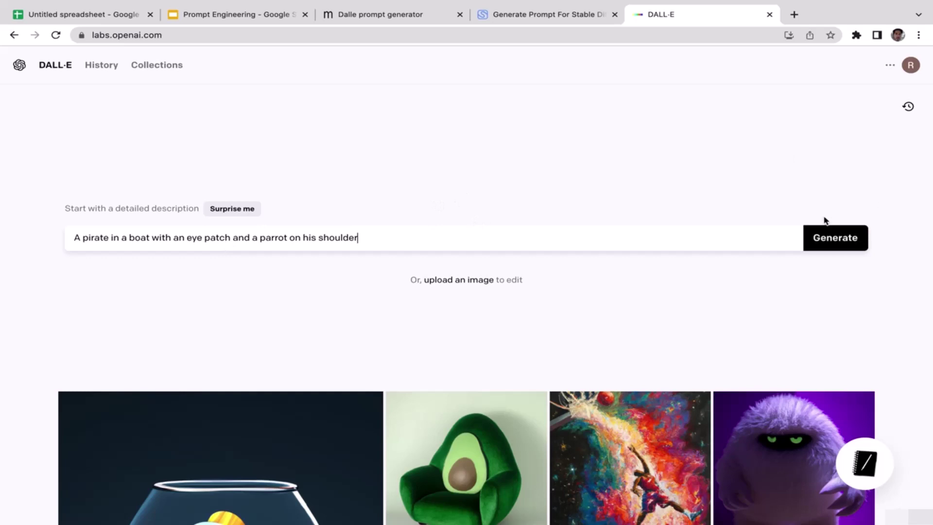
left_click(835, 237)
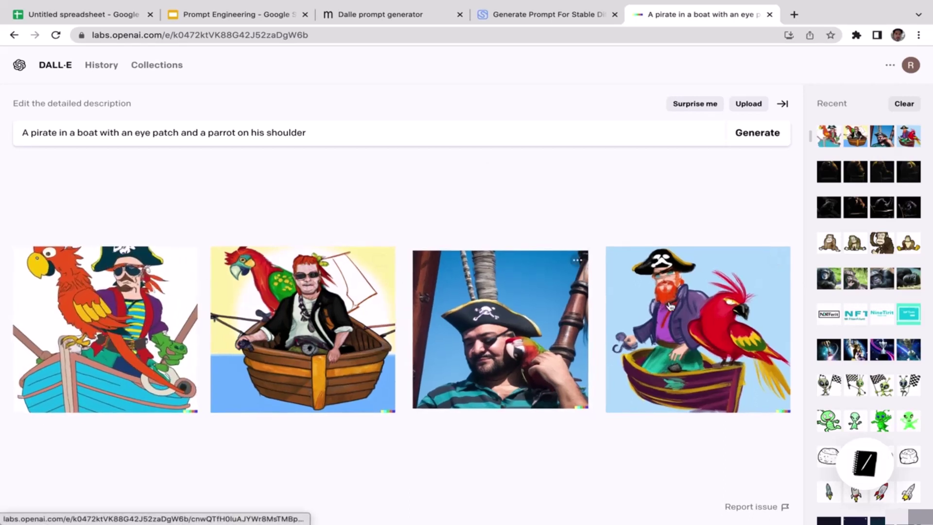
- View the second, first and fourth pirate images at full size and return to the SocialBu prompt generator
left_click(301, 313)
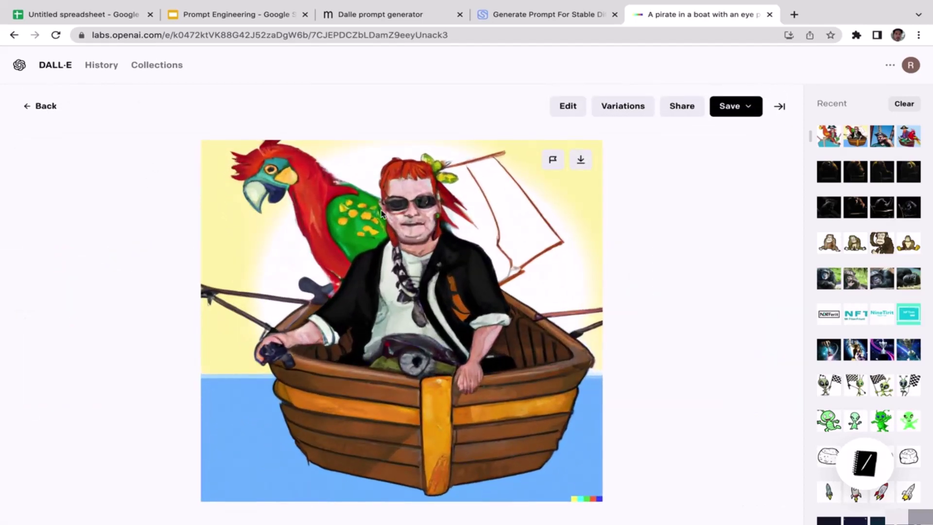
left_click(39, 106)
left_click(89, 301)
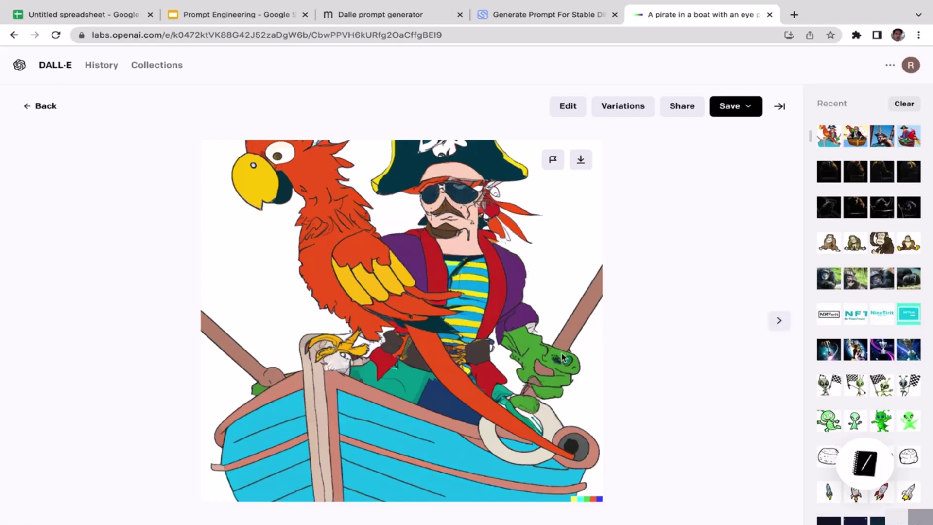
left_click(43, 104)
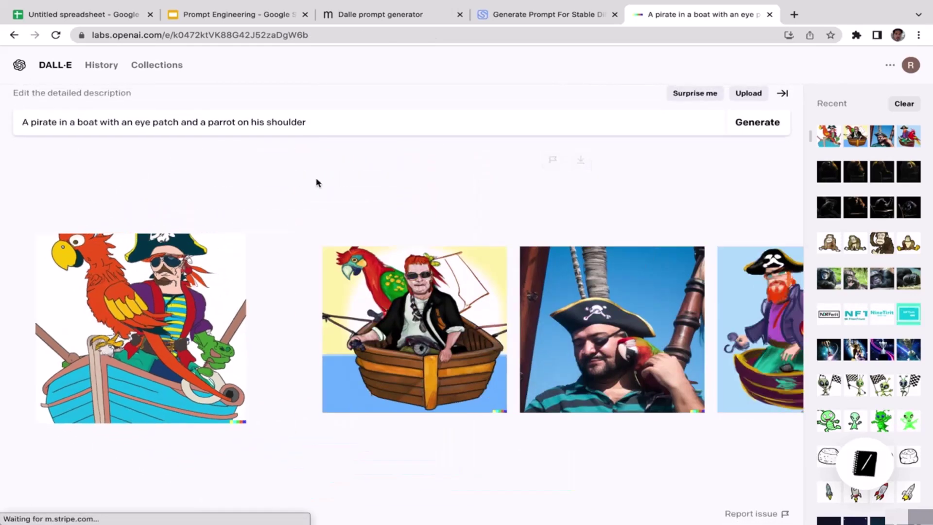
left_click(697, 284)
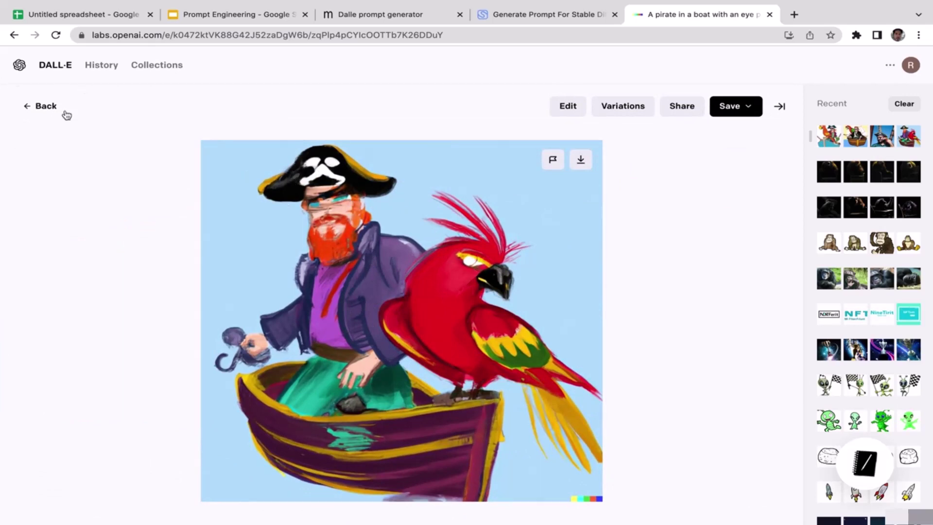
left_click(48, 108)
left_click(548, 17)
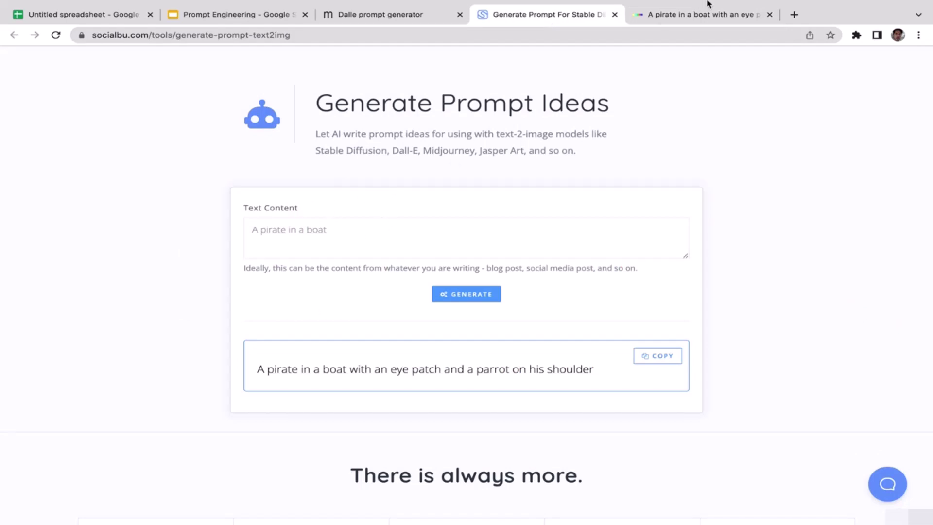
- Compare TipSeason's Dalle Prompt generator and its keyword options with SocialBu's Generate Prompt Ideas page, ending on SocialBu
left_click(692, 15)
left_click(559, 14)
left_click(426, 22)
left_click(531, 21)
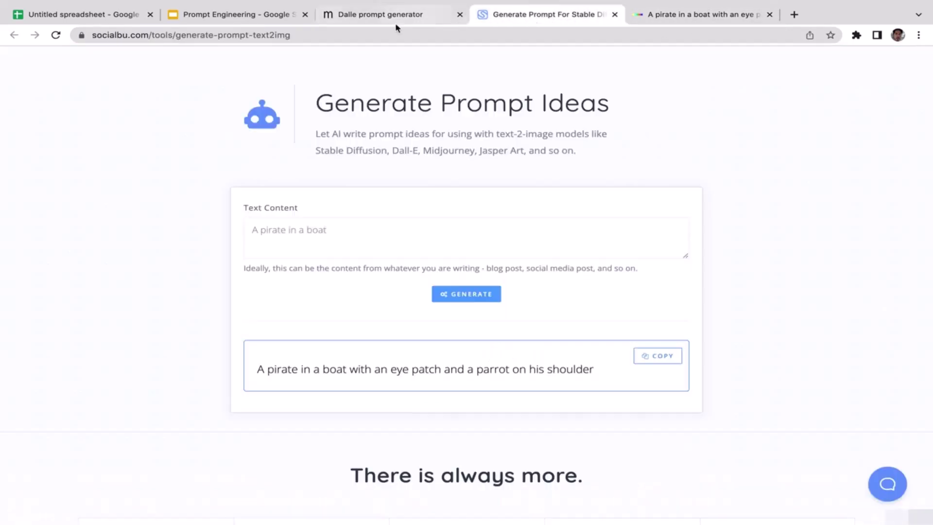
left_click(421, 22)
left_click(483, 20)
left_click(411, 19)
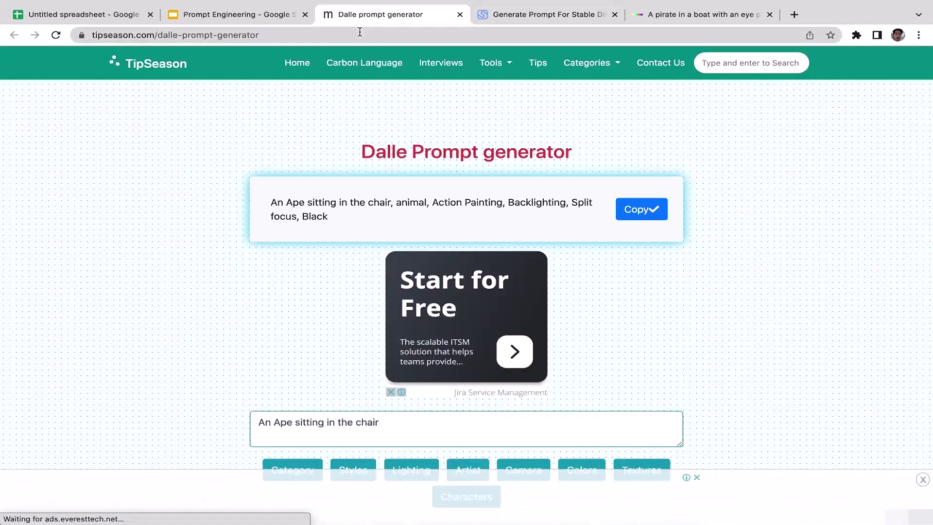
left_click(482, 18)
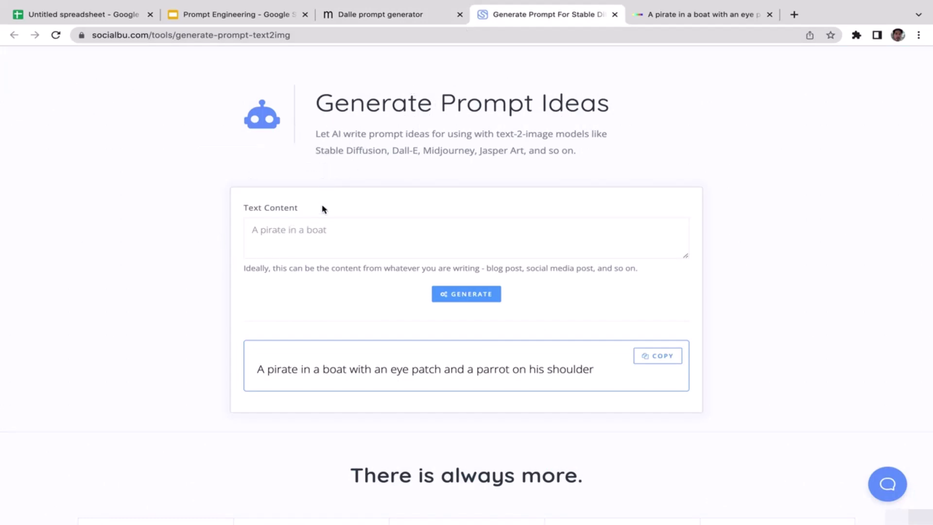
left_click(413, 15)
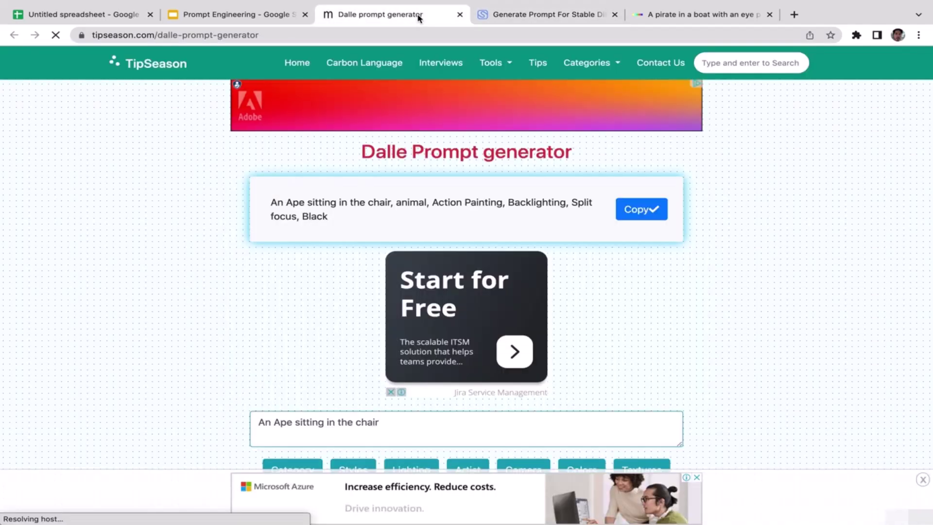
scroll(179, 146, "down", 2)
scroll(180, 148, "down", 4)
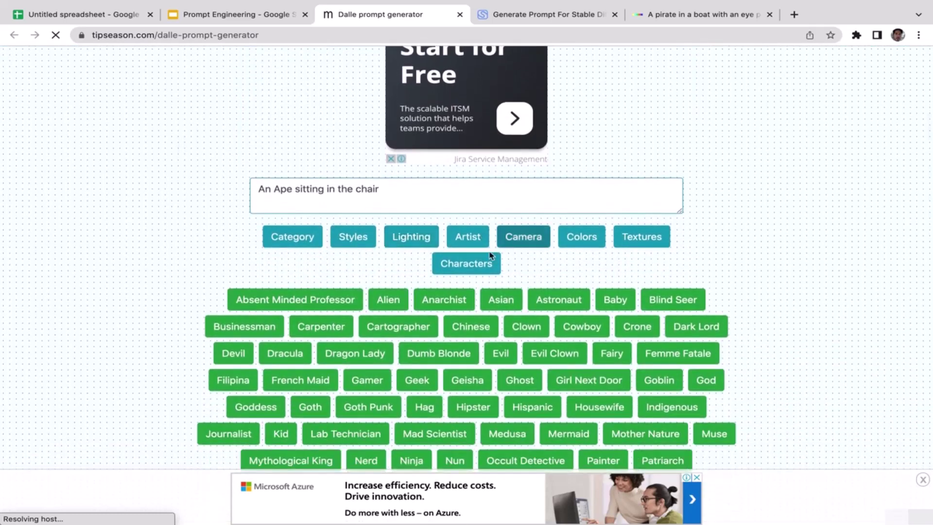
left_click(510, 17)
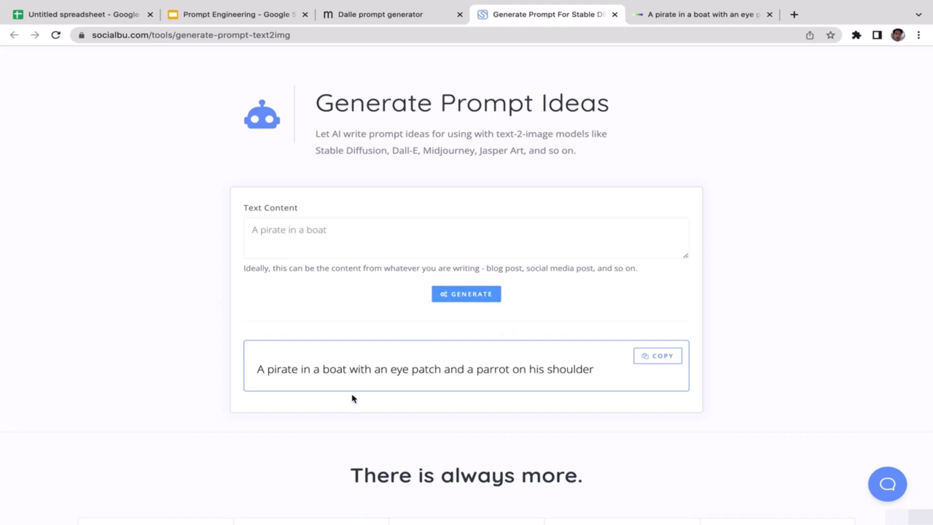
- Replace the text content with "winter in tropical country" and generate a prompt from it
left_click(321, 236)
key("super+a")
key("BackSpace")
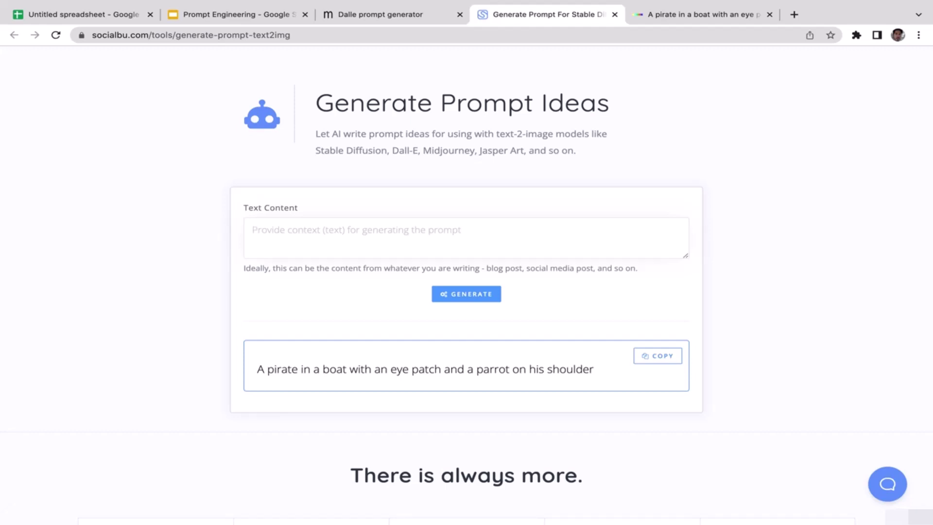
type("winter in tropical country")
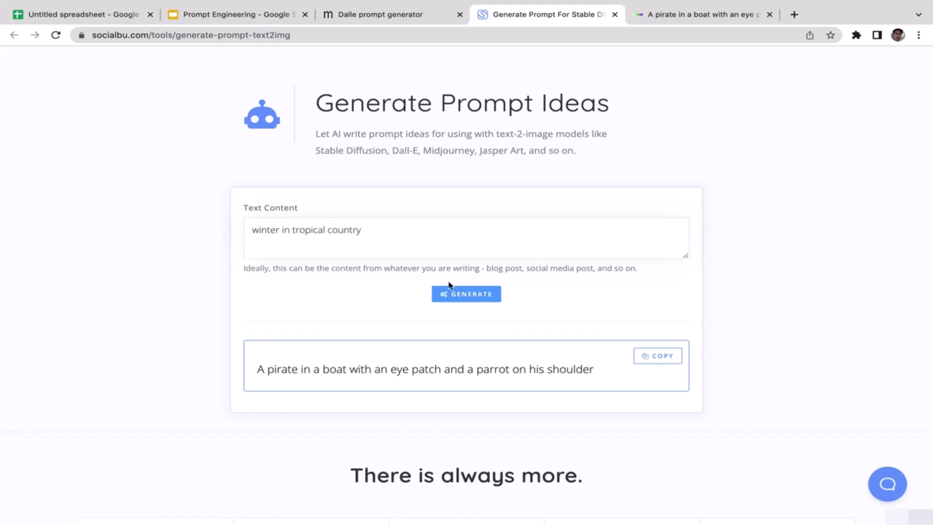
left_click(470, 296)
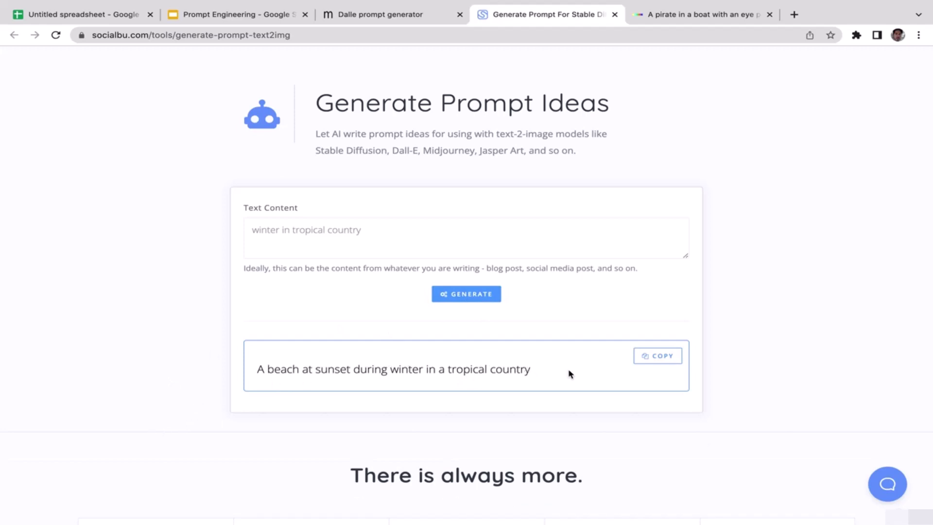
- Copy the generated beach sunset prompt, generate another prompt from the same text, and copy the new one
left_click(666, 362)
left_click(492, 292)
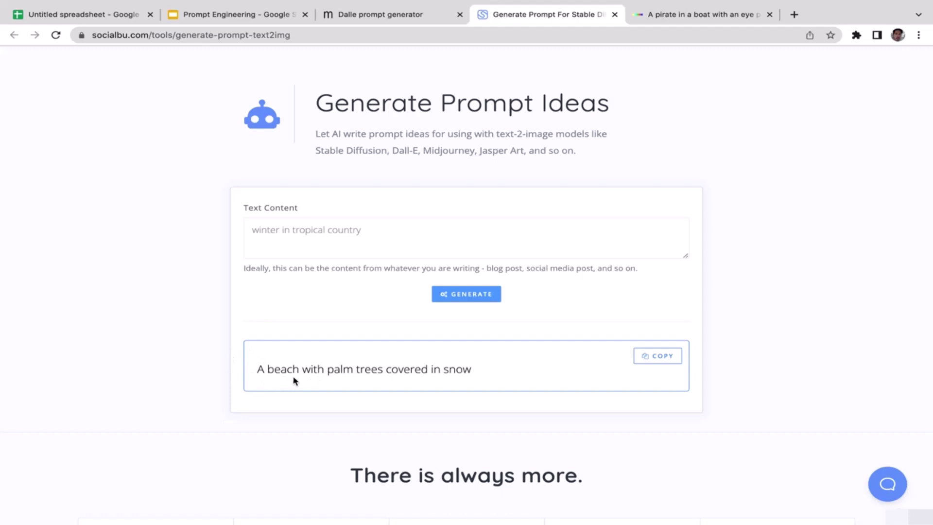
left_click(660, 356)
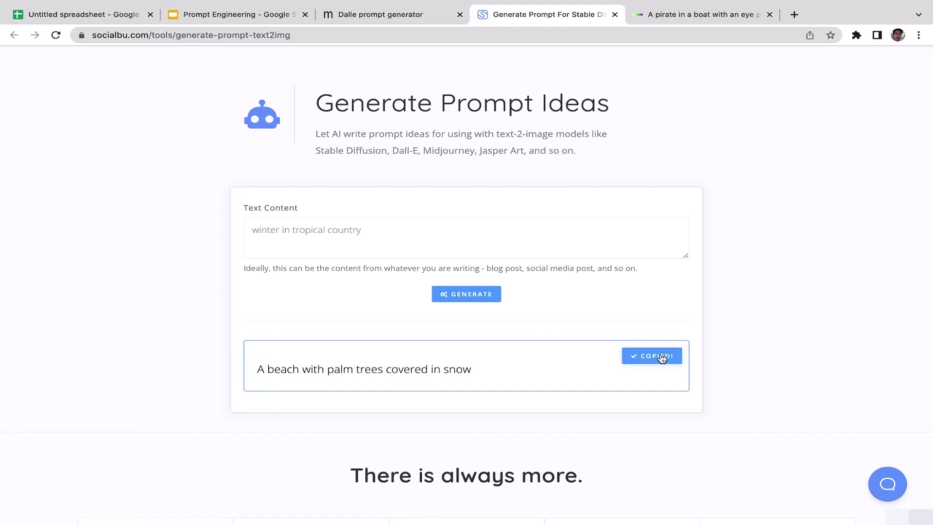
- Switch to DALL·E, replace the description with the copied "A beach with palm trees covered in snow", and generate images
left_click(674, 16)
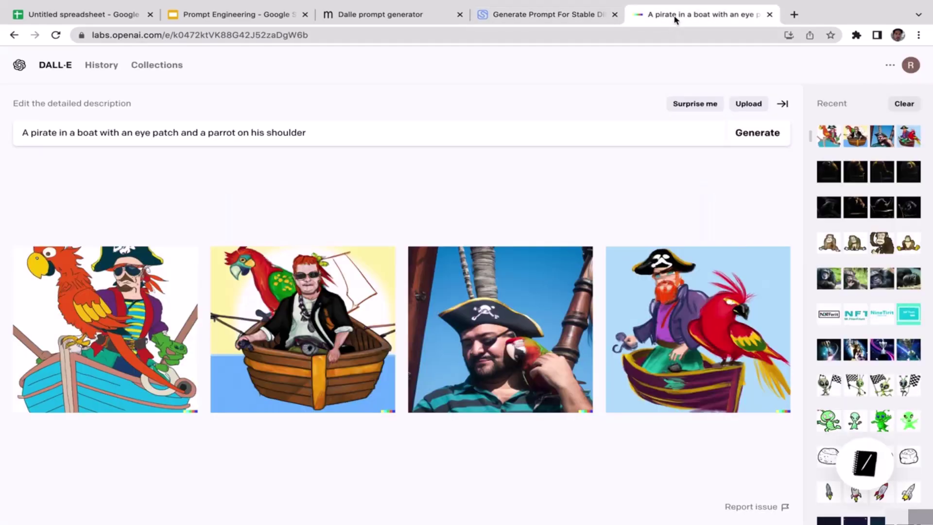
left_click_drag(312, 132, 3, 130)
key("BackSpace")
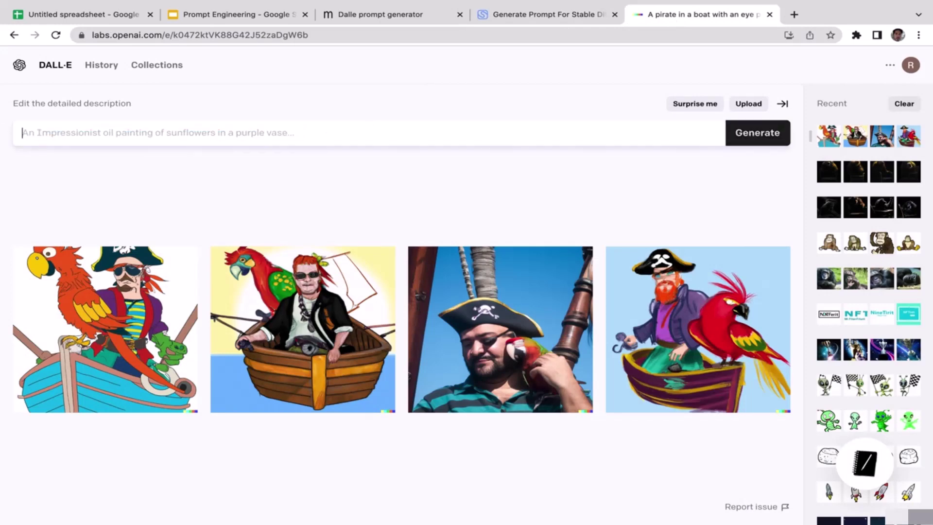
key("ctrl+v")
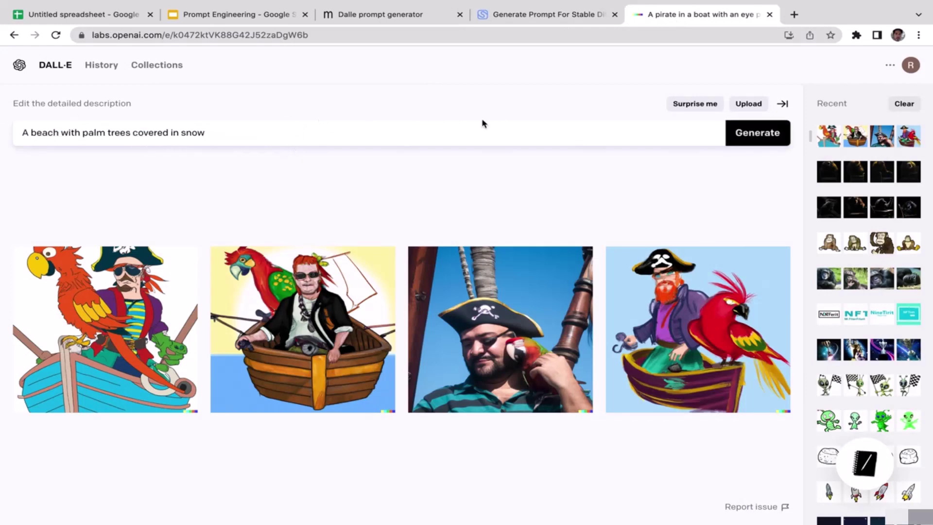
left_click(745, 134)
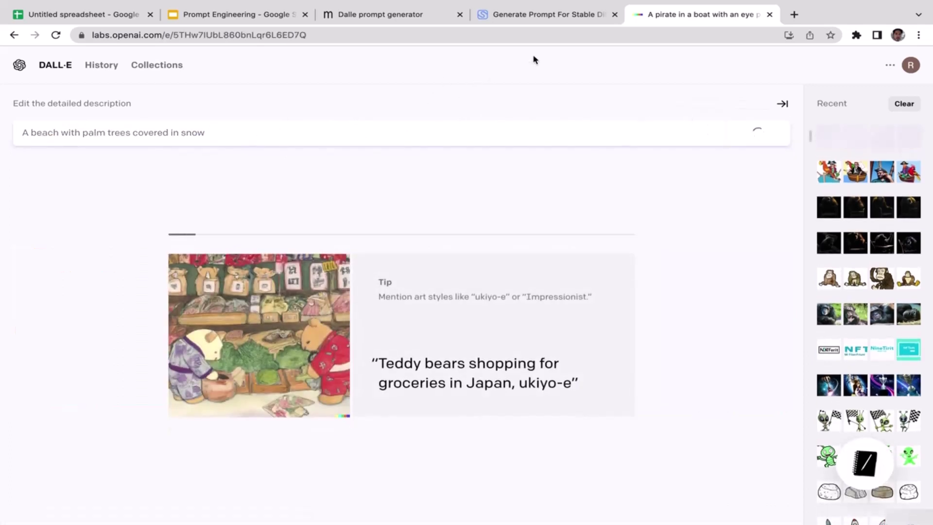
- Revisit the SocialBu and TipSeason prompt generator pages and return to the DALL·E beach images
left_click(531, 19)
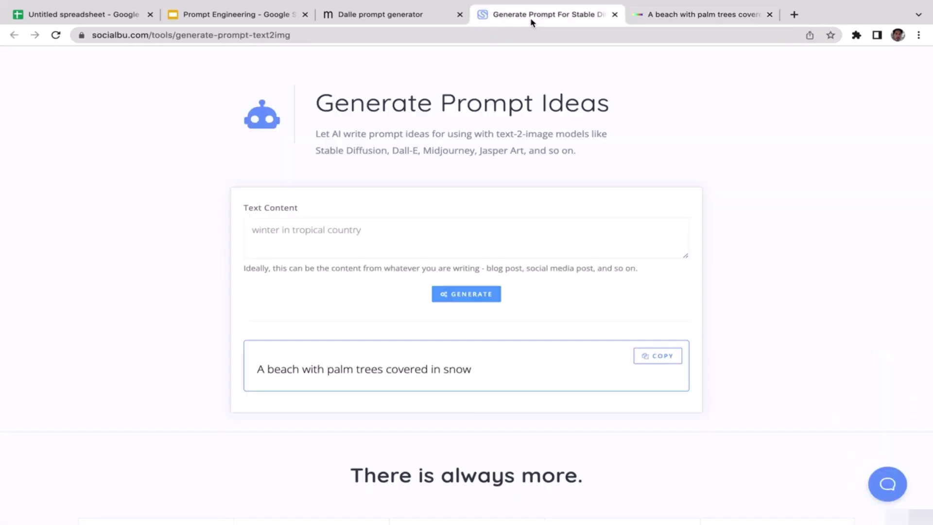
left_click(384, 15)
left_click(559, 16)
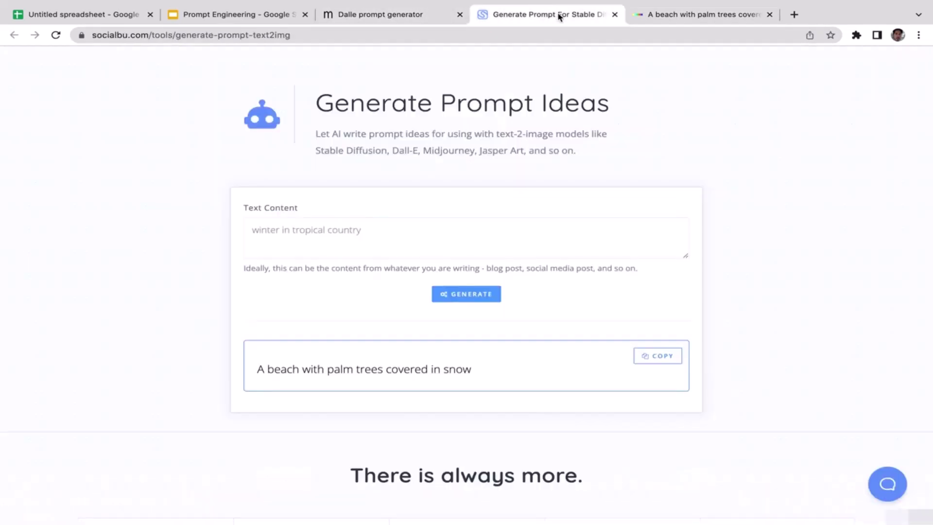
left_click(431, 14)
left_click(479, 15)
left_click(669, 21)
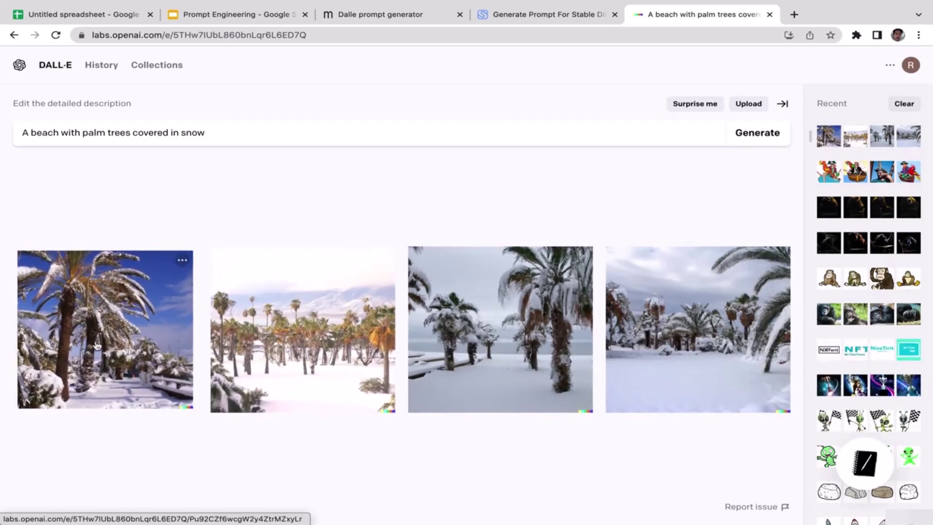
- View each of the four snowy palm beach images at full size and return to the results
left_click(54, 341)
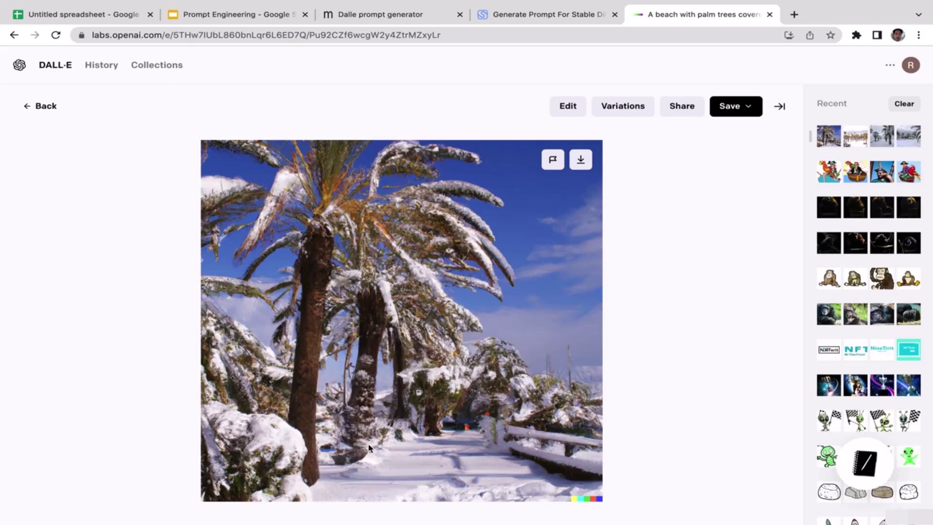
left_click(48, 106)
left_click(322, 345)
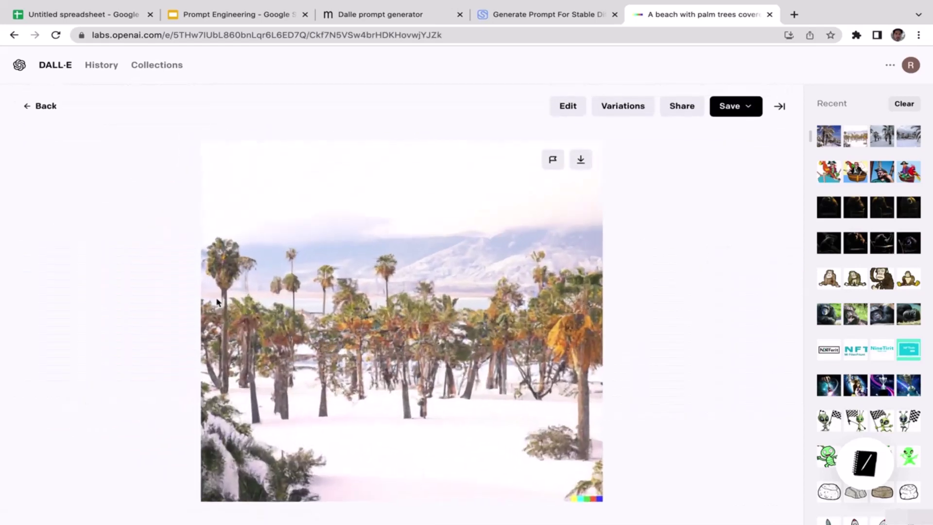
left_click(51, 105)
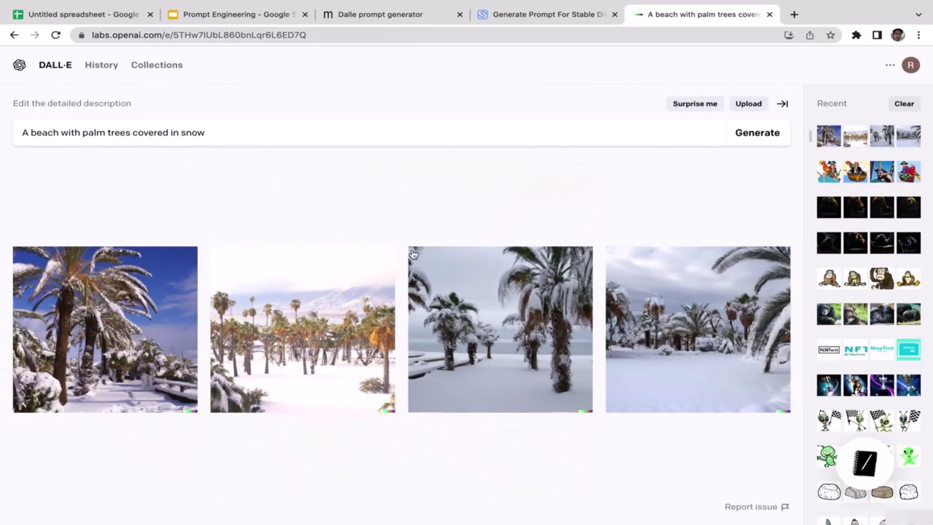
left_click(488, 311)
left_click(42, 104)
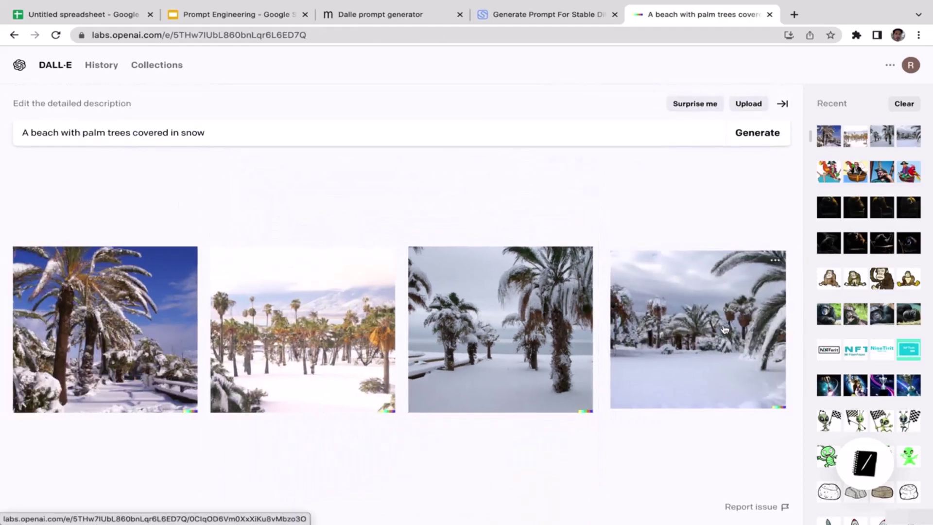
left_click(673, 284)
left_click(48, 106)
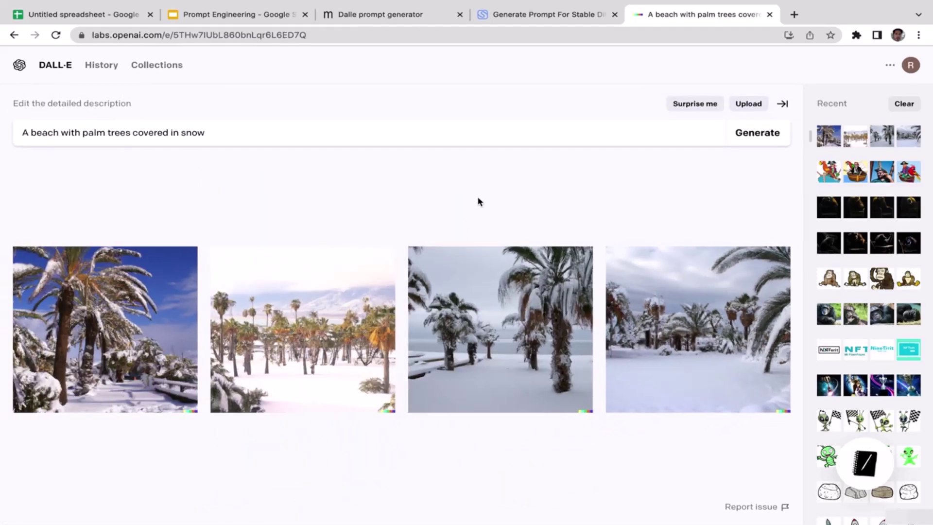